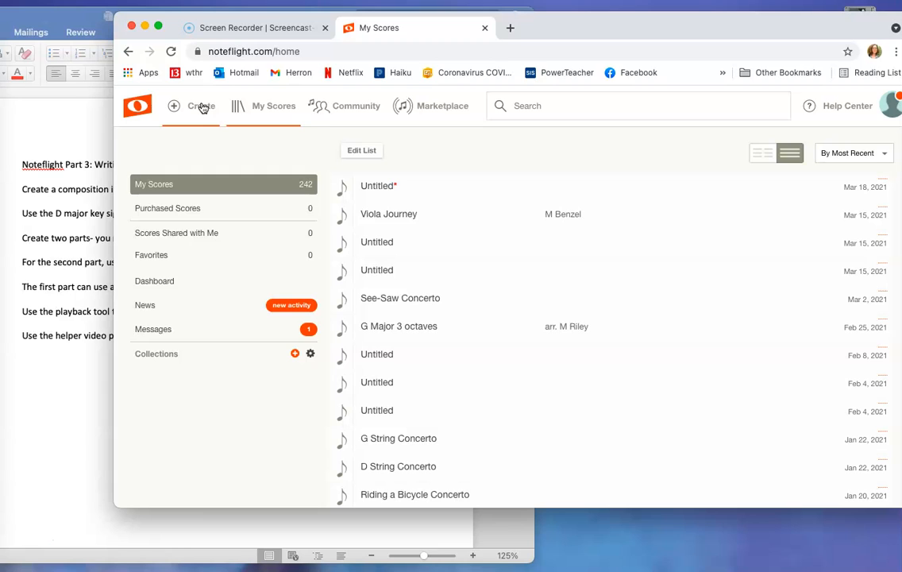
Create a new score from a blank Treble Clef sheet and review the assignment instructions in the Word document
click(196, 105)
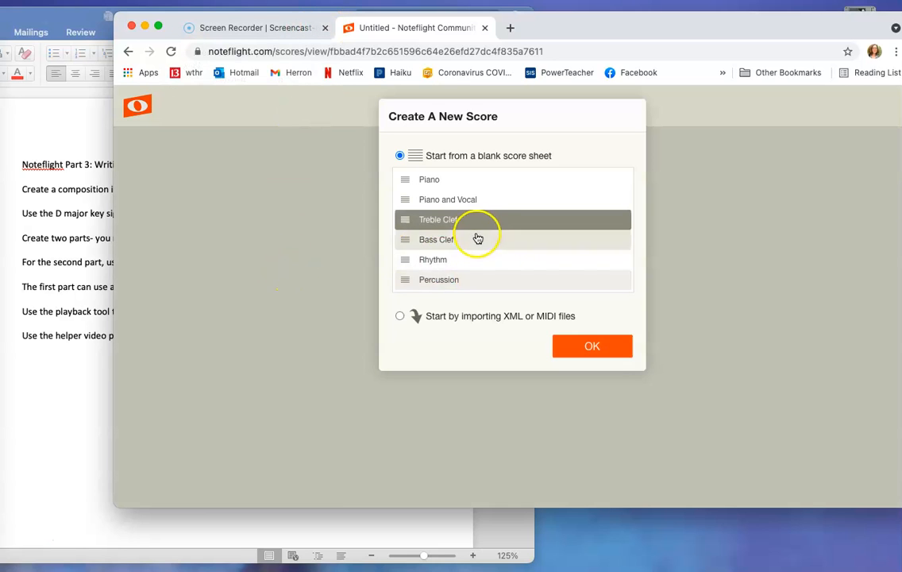
click(586, 347)
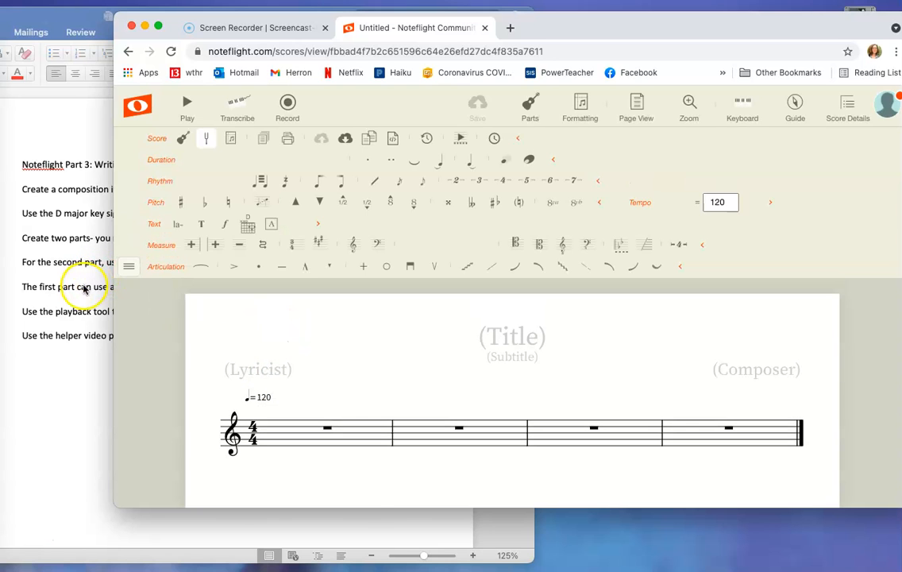
click(69, 374)
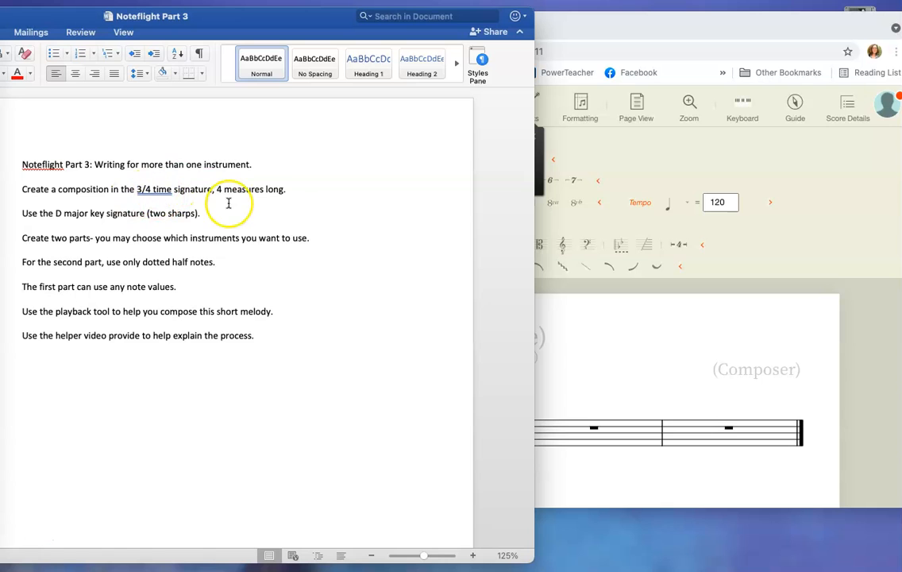
click(666, 361)
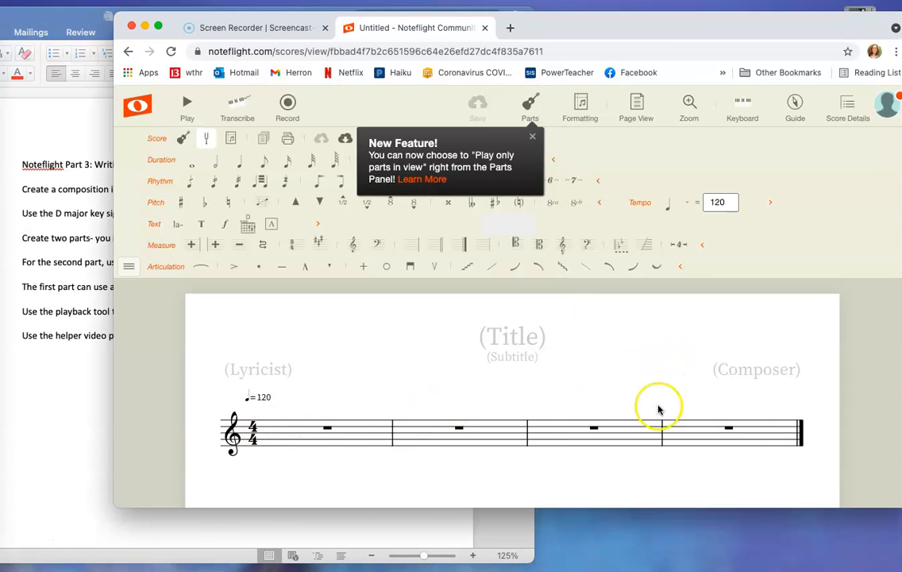
Change the key signature of all four measures to D major
click(759, 435)
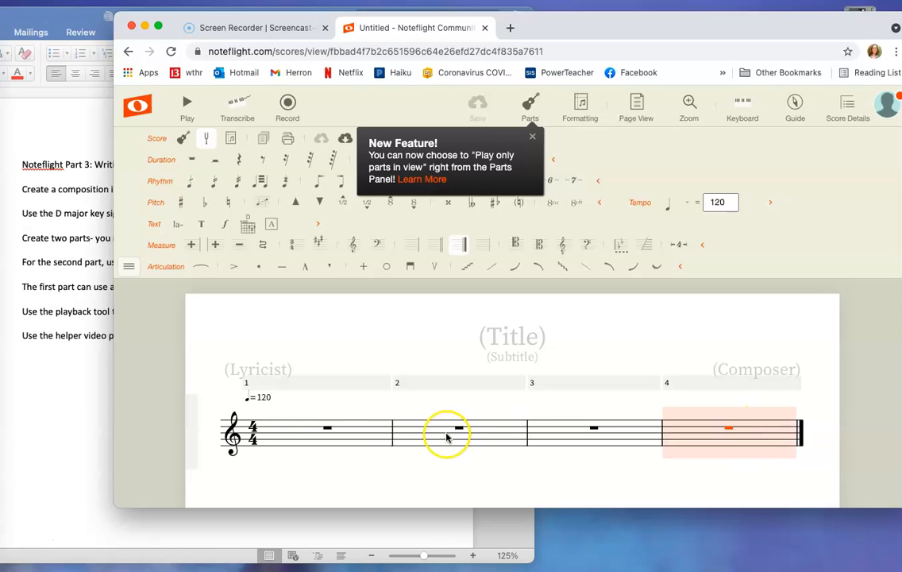
shift+click(293, 439)
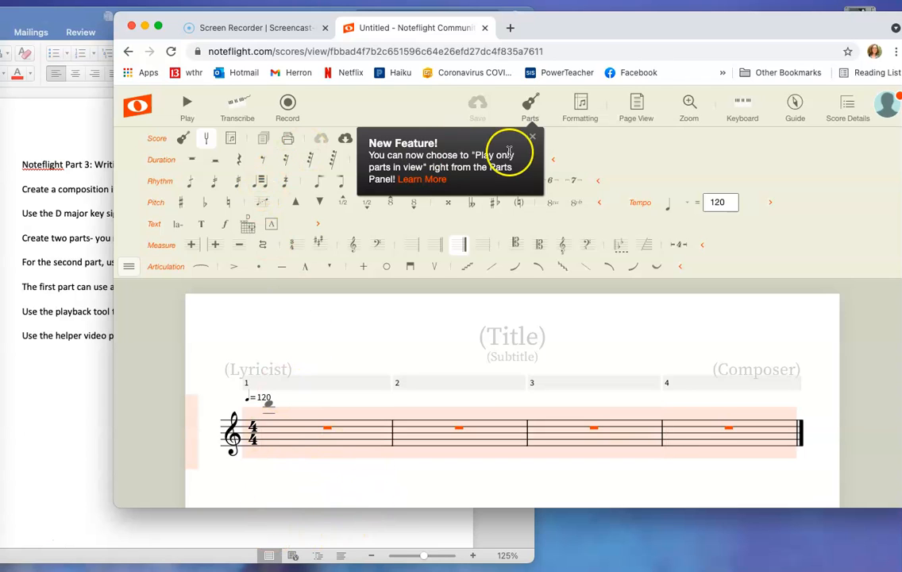
click(535, 139)
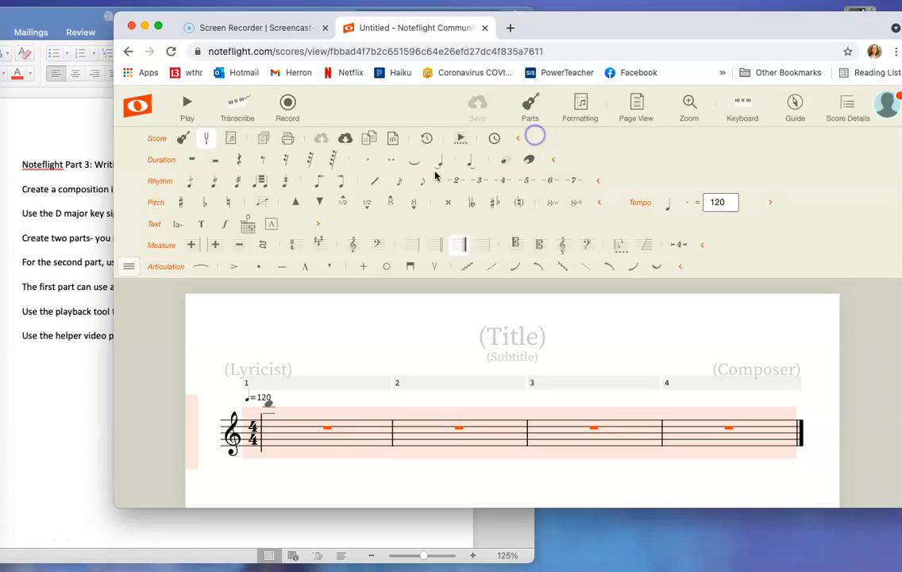
click(322, 247)
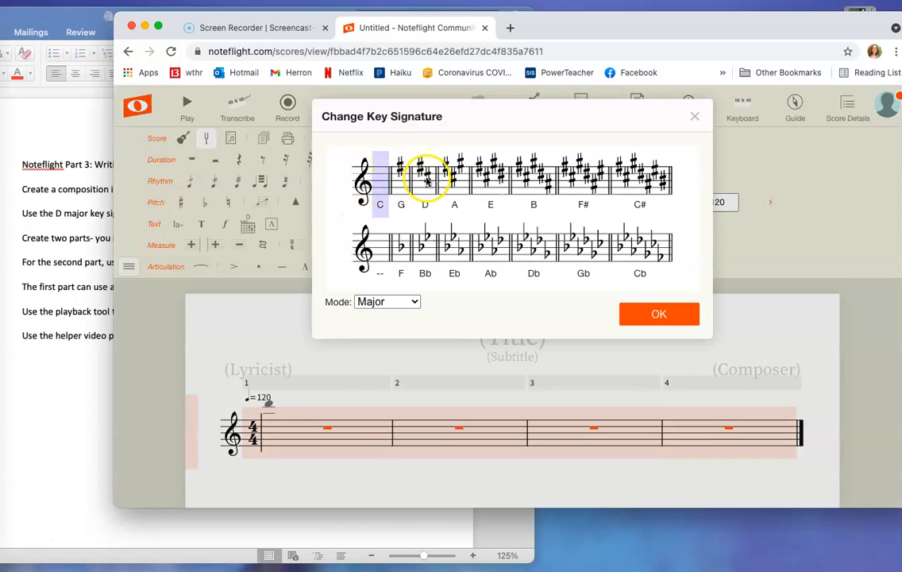
click(425, 178)
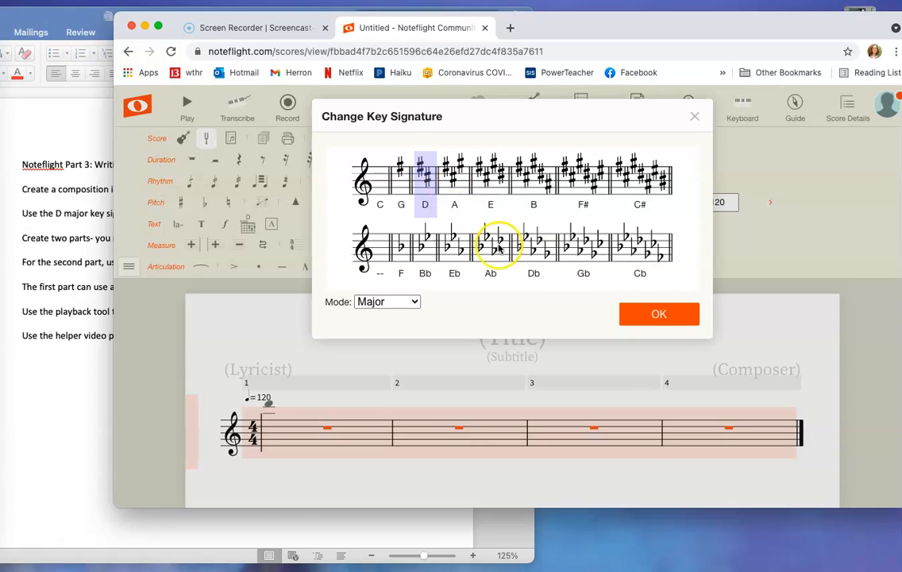
click(659, 315)
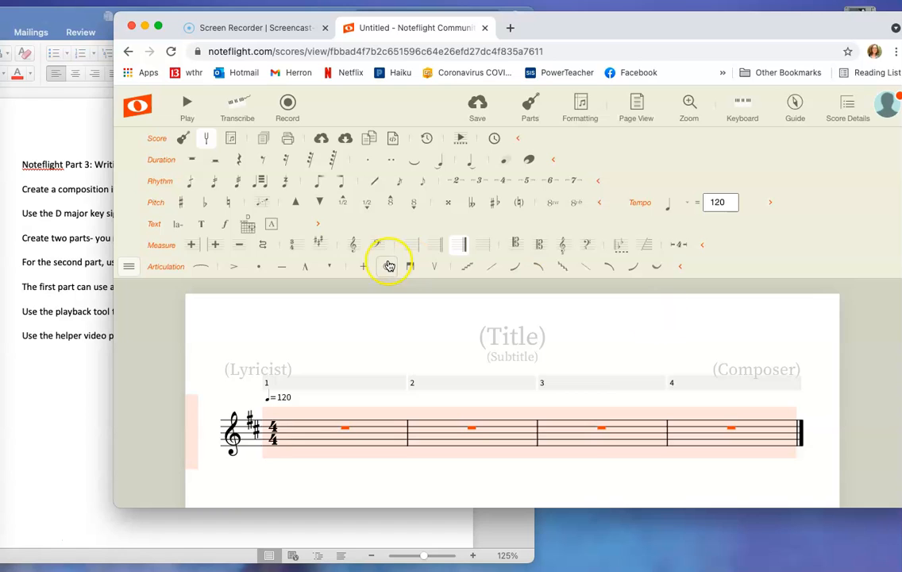
Change the time signature of the selected measures to 3/4
click(296, 251)
click(429, 186)
click(443, 188)
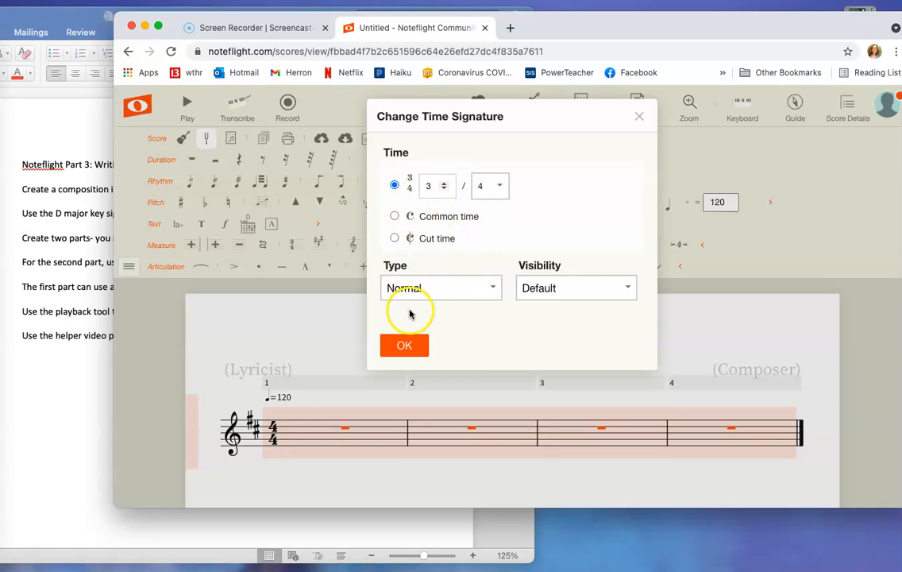
click(404, 345)
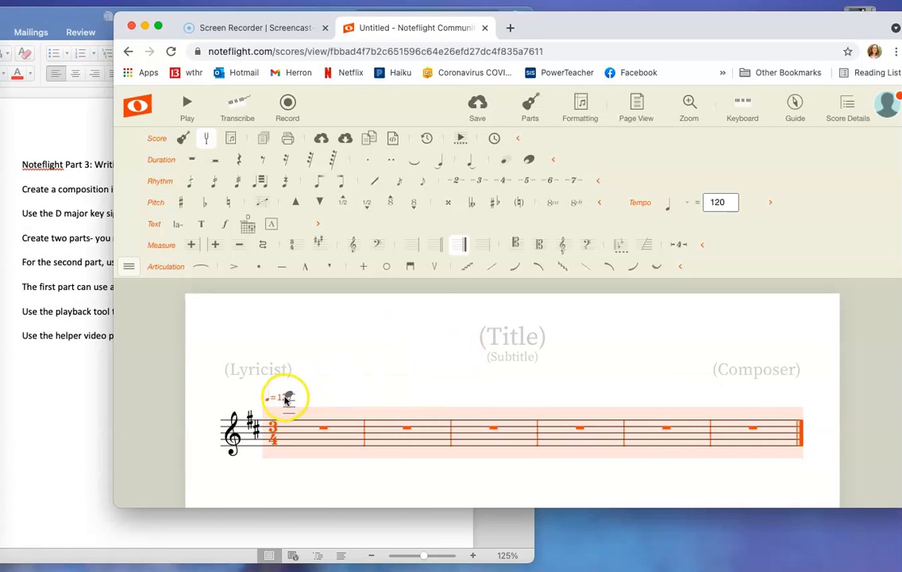
click(274, 481)
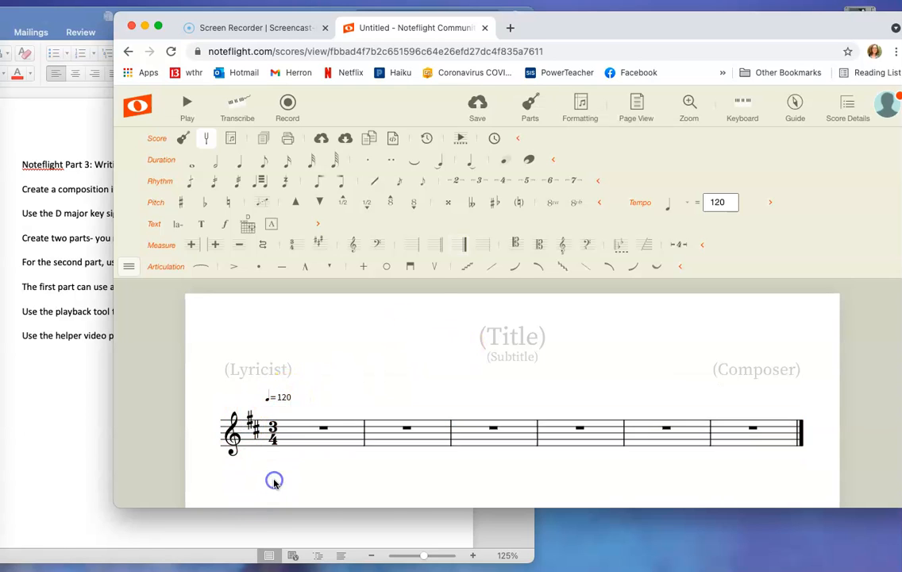
Check the assignment's parts requirement in the Word document and add a Violin (Section) part to the score
click(58, 349)
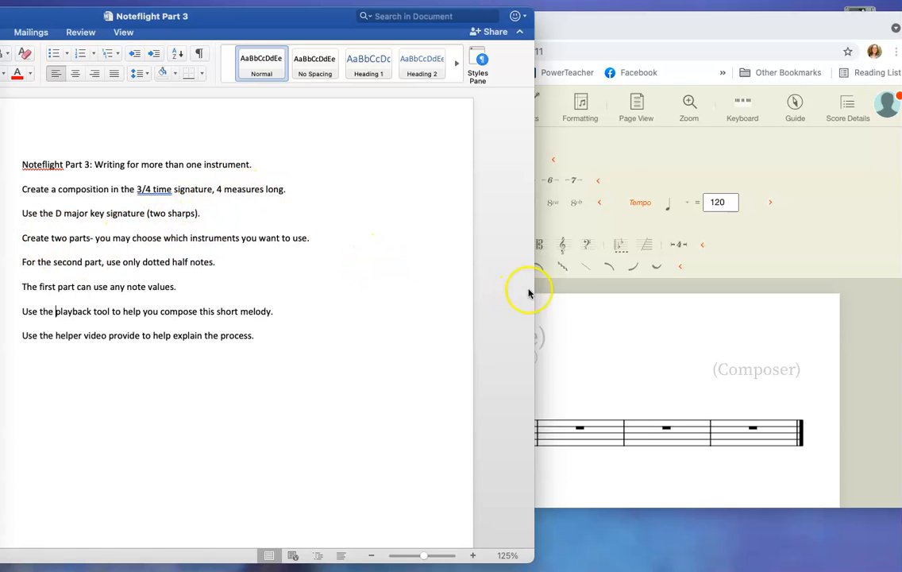
click(601, 332)
click(309, 439)
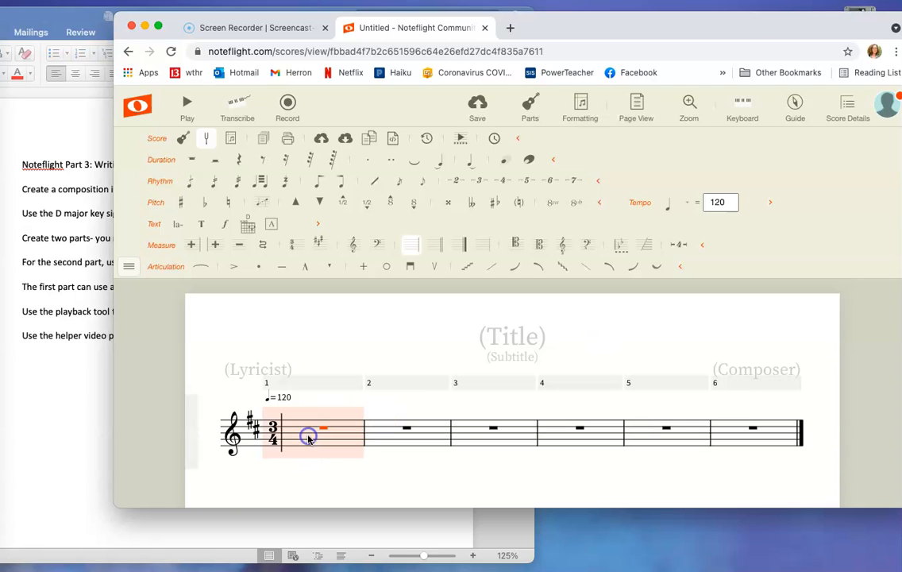
click(530, 107)
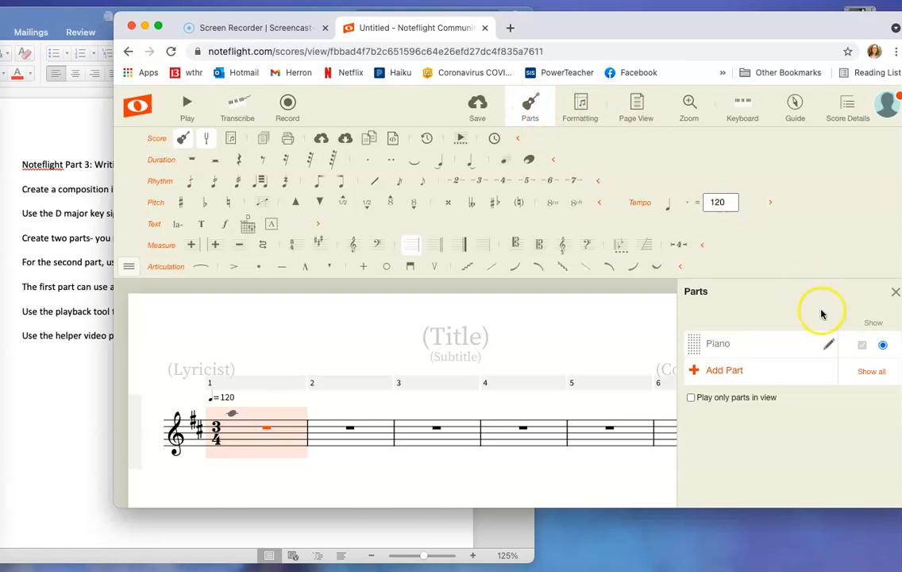
click(729, 371)
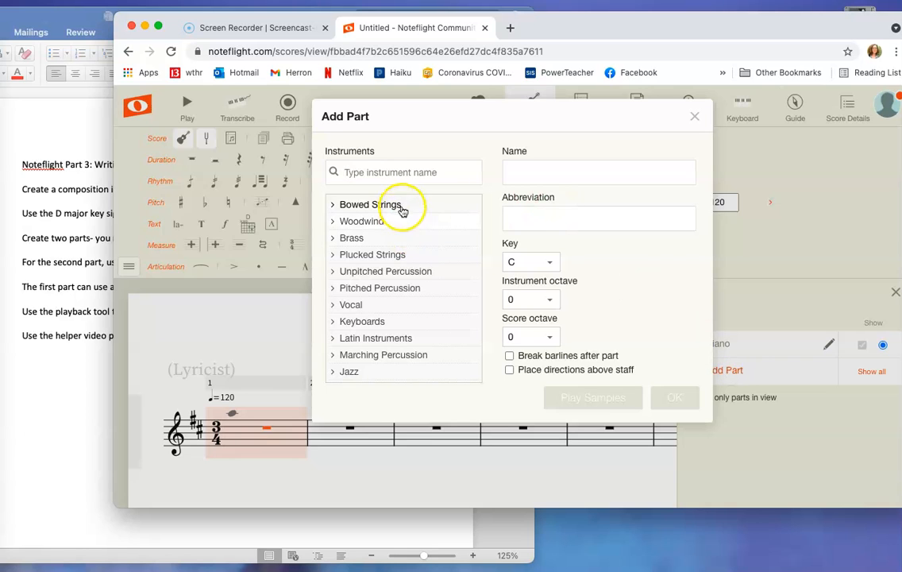
click(400, 206)
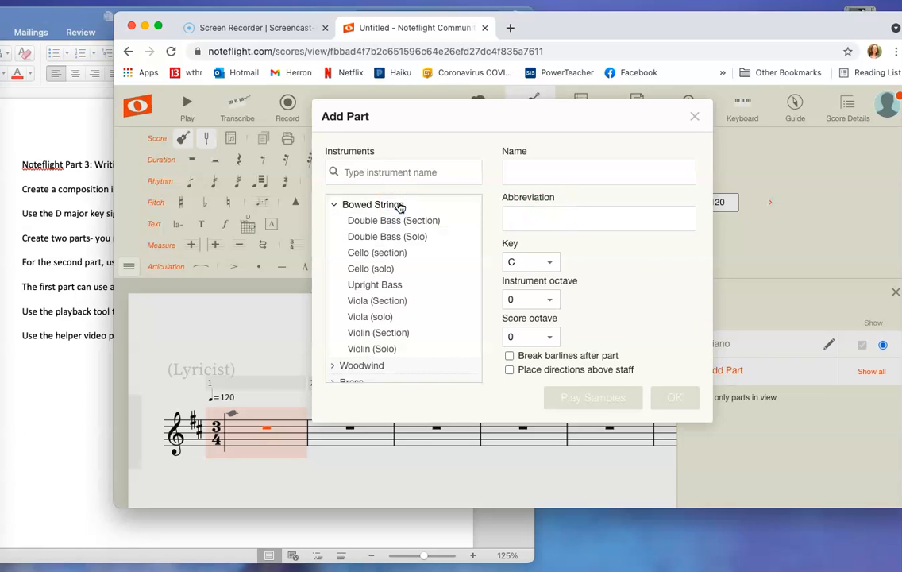
click(381, 334)
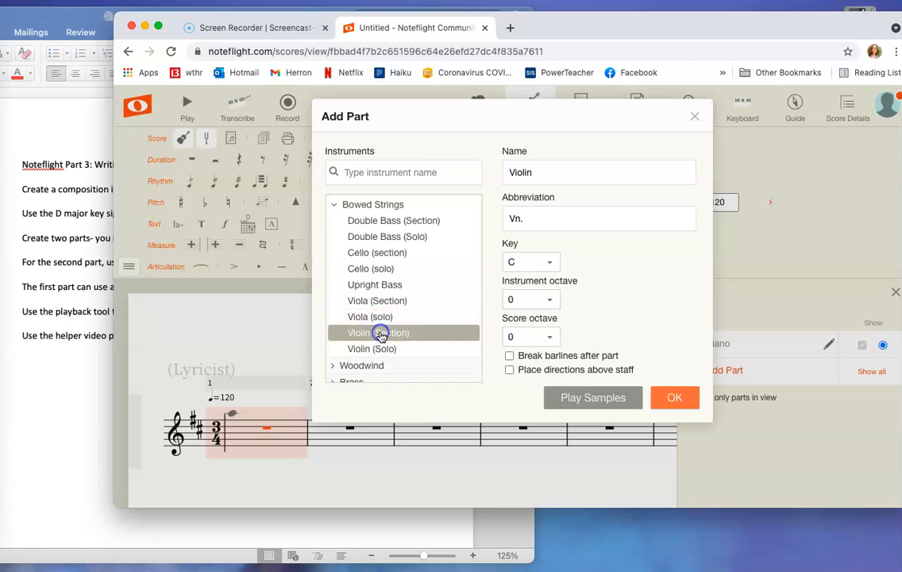
click(378, 350)
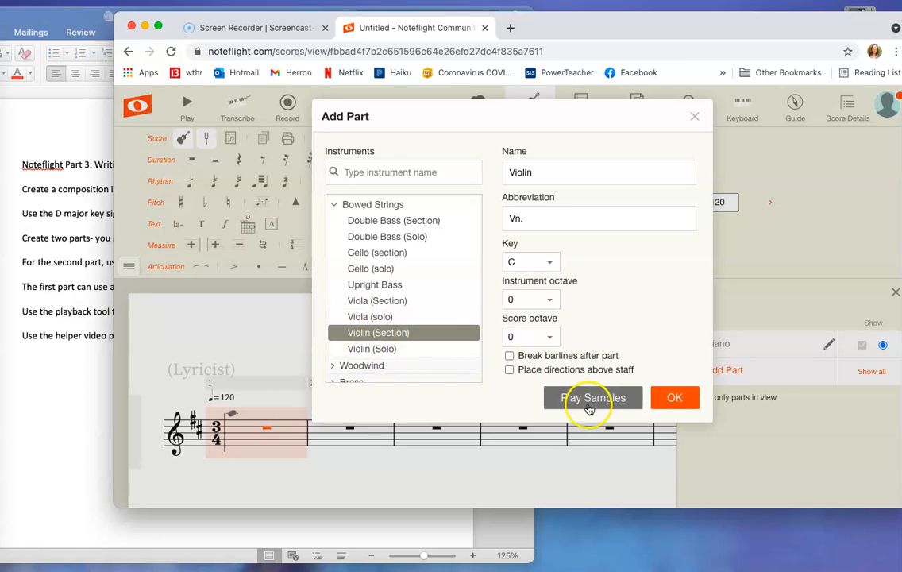
click(675, 397)
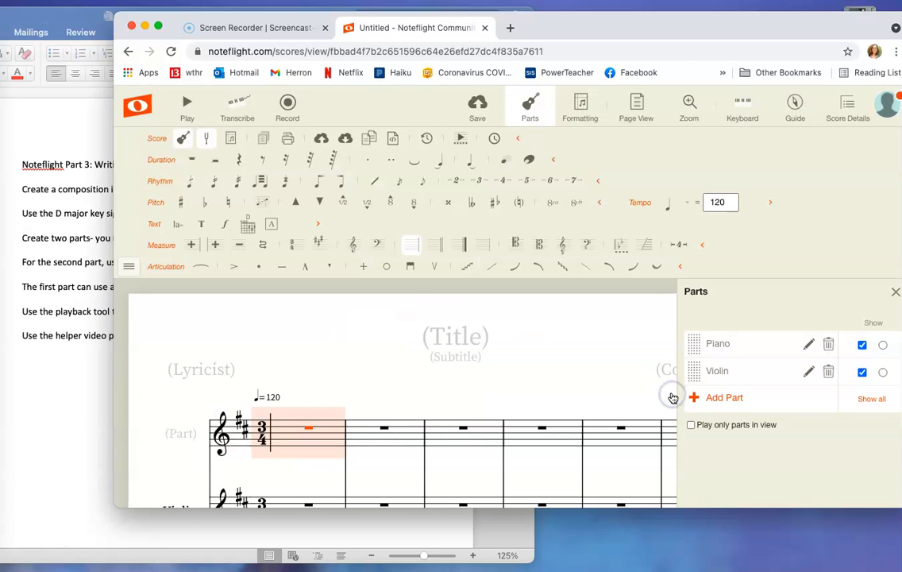
Change the Piano part's instrument to Violin (Section) and close the parts list
click(809, 345)
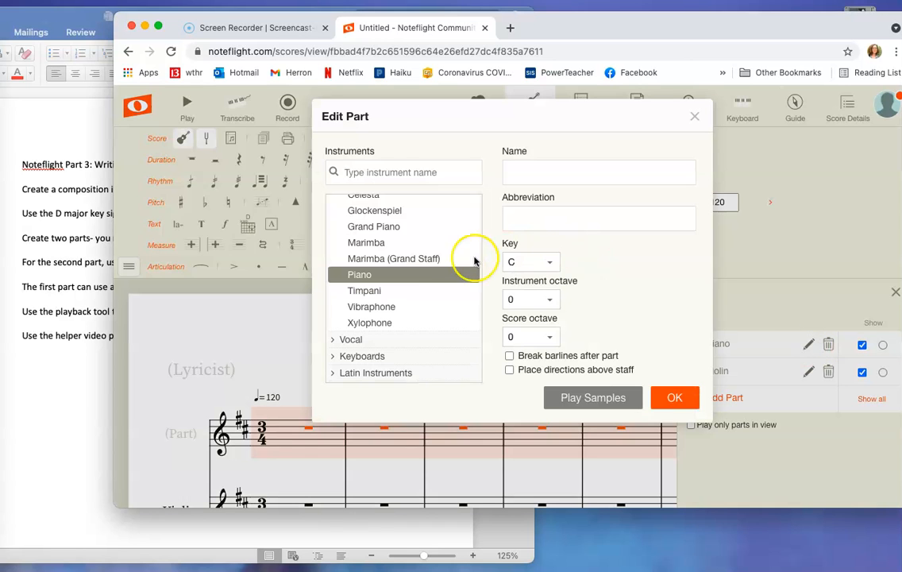
scroll(432, 271, up, 3)
click(407, 206)
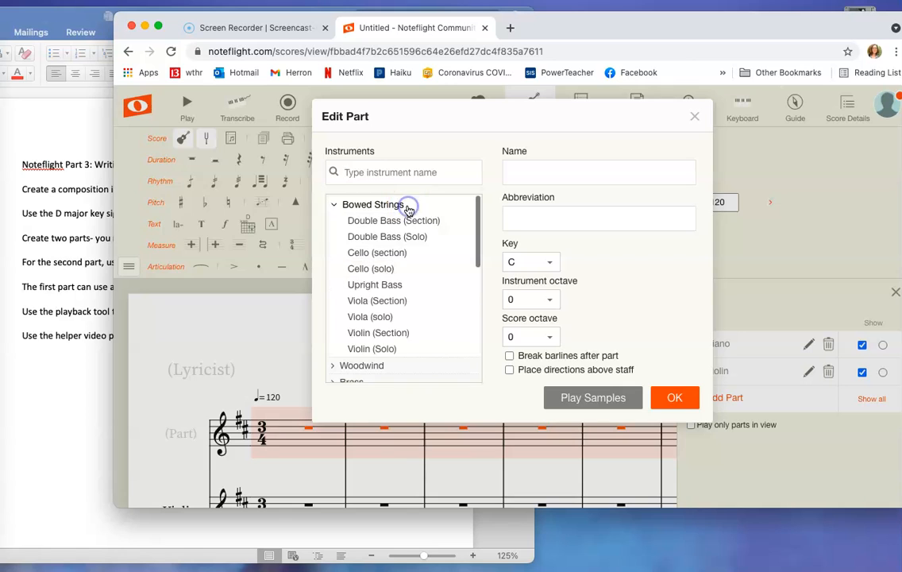
click(389, 333)
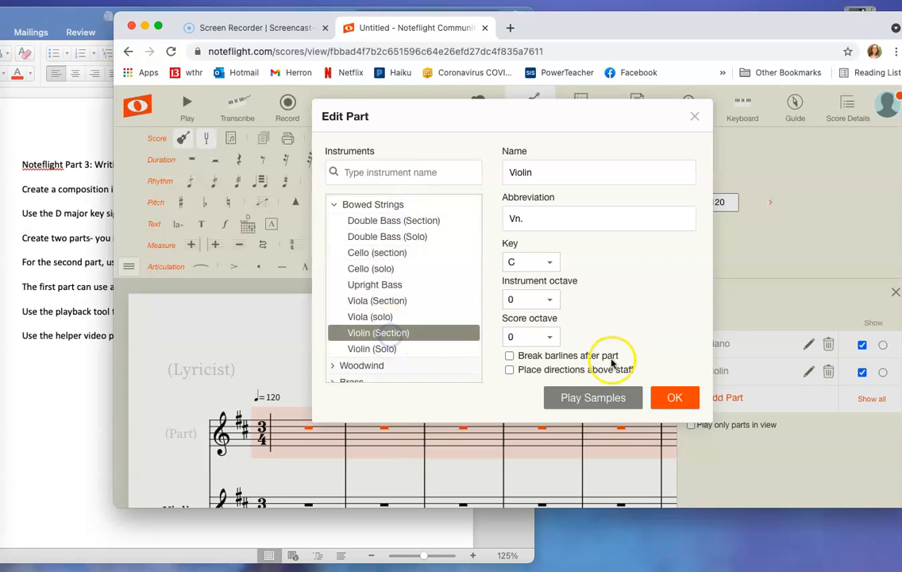
click(675, 398)
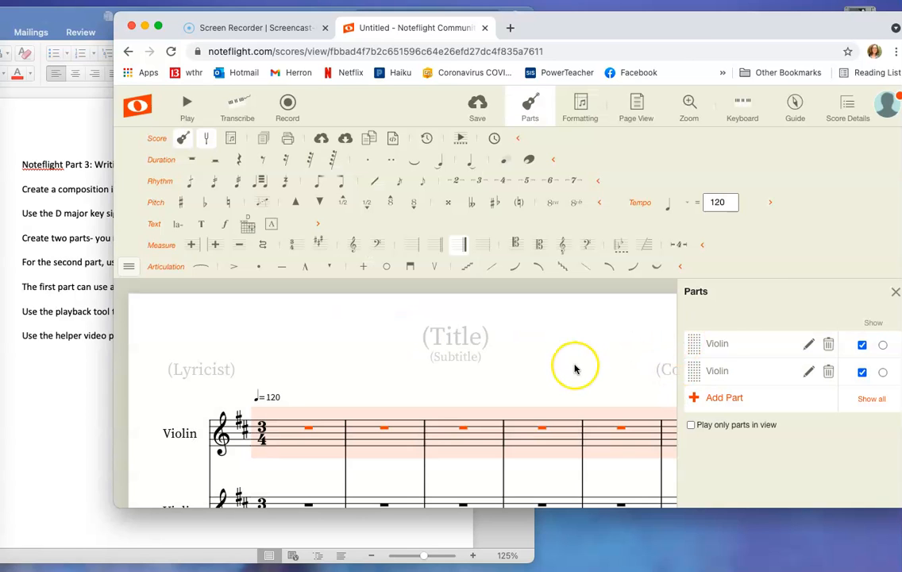
scroll(575, 369, down, 2)
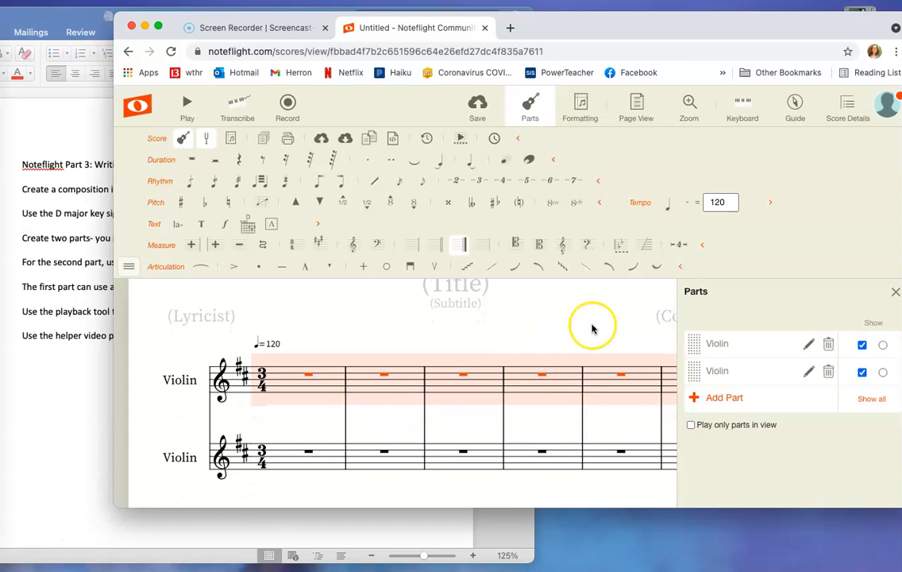
click(896, 292)
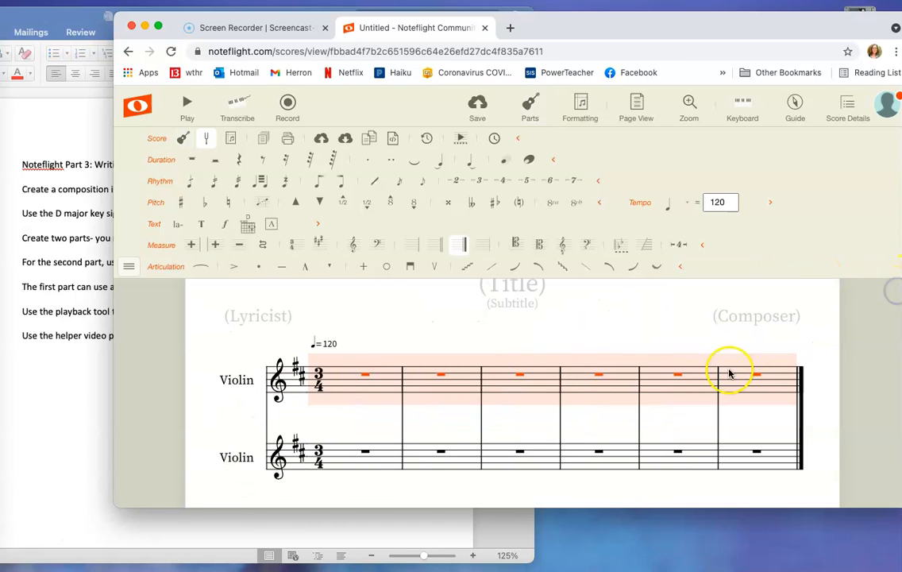
Check the second part's note requirement in Word, then enter a dotted half note D in measure 1 of the lower violin staff
click(60, 404)
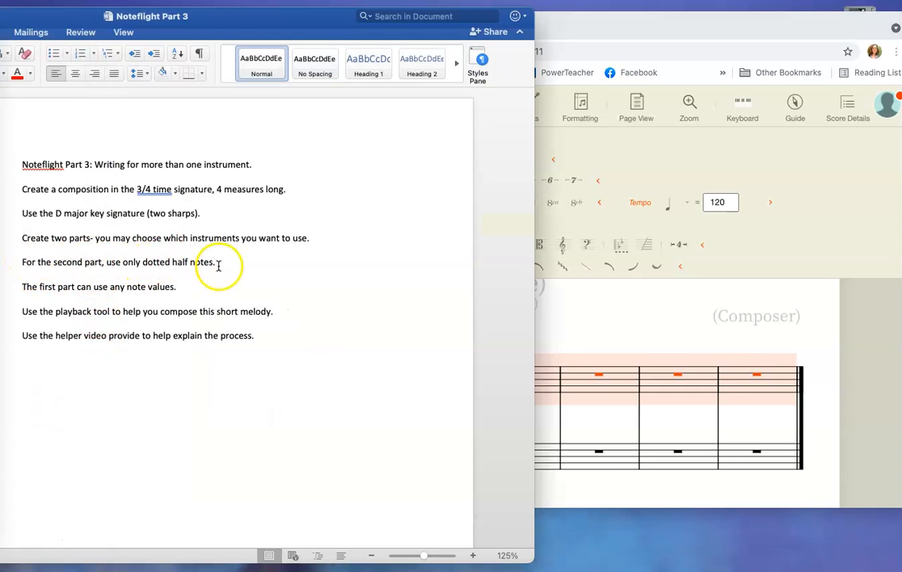
click(634, 315)
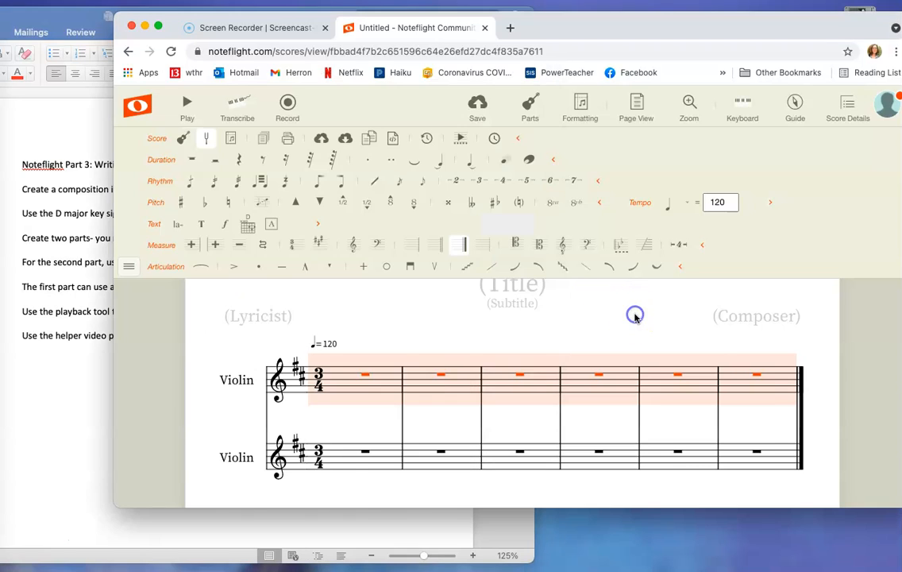
click(346, 465)
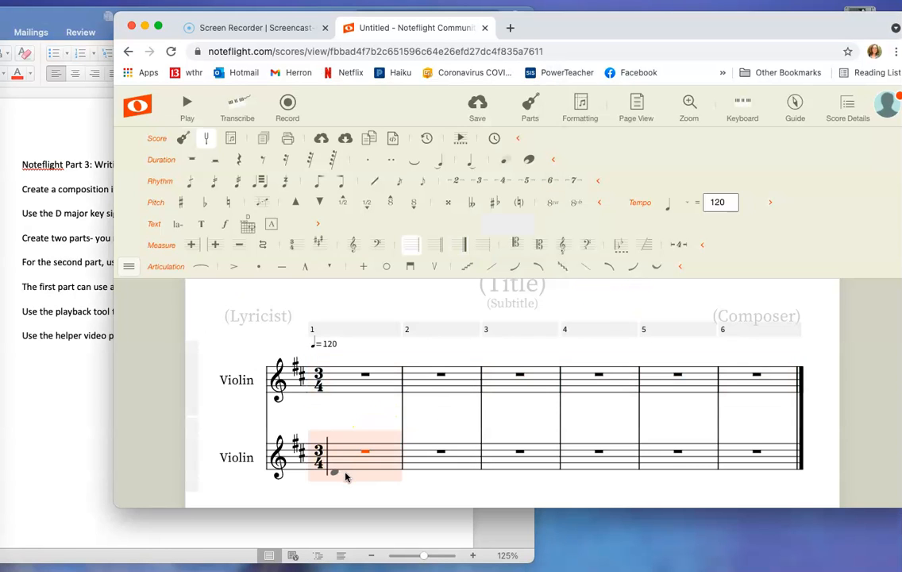
click(346, 476)
click(338, 474)
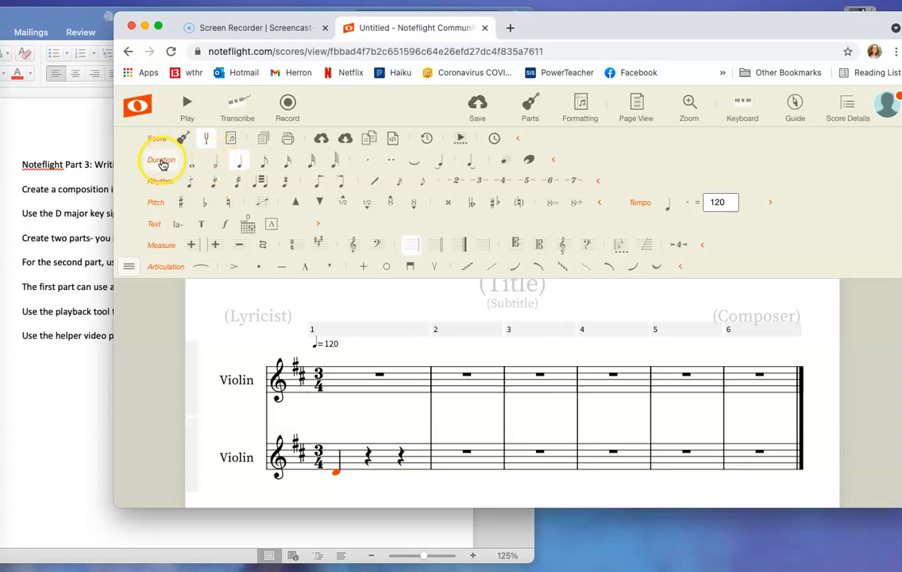
click(214, 161)
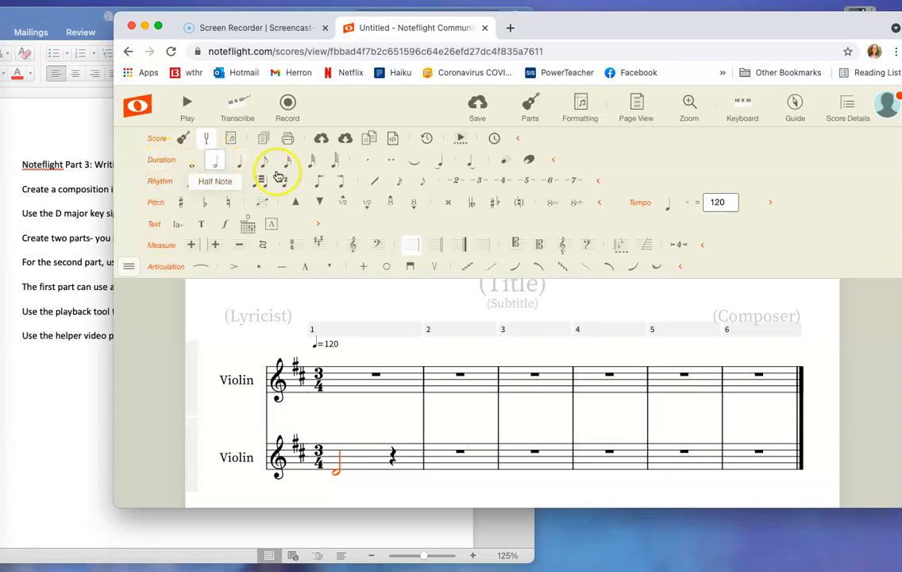
click(369, 163)
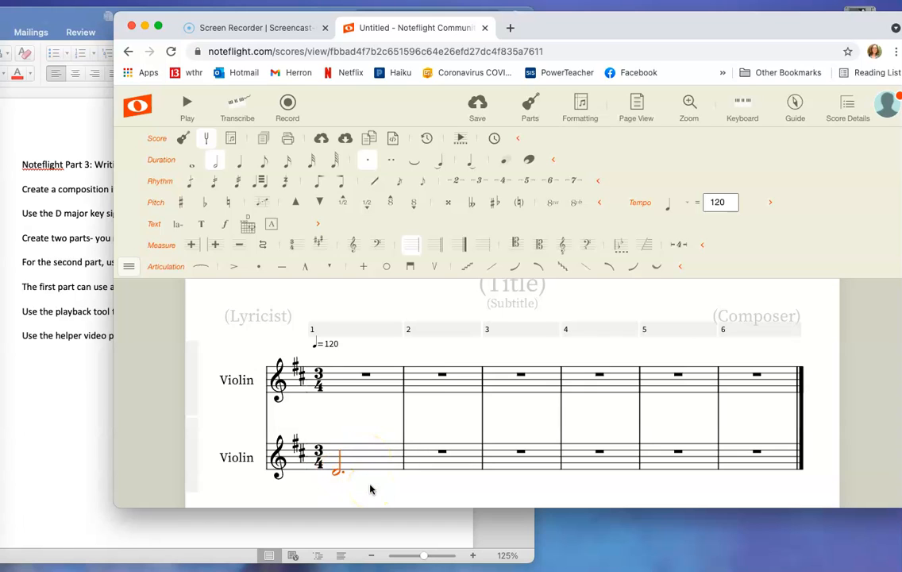
Enter dotted half notes F, A and D in measures 2 to 4 of the lower violin staff
key(Right)
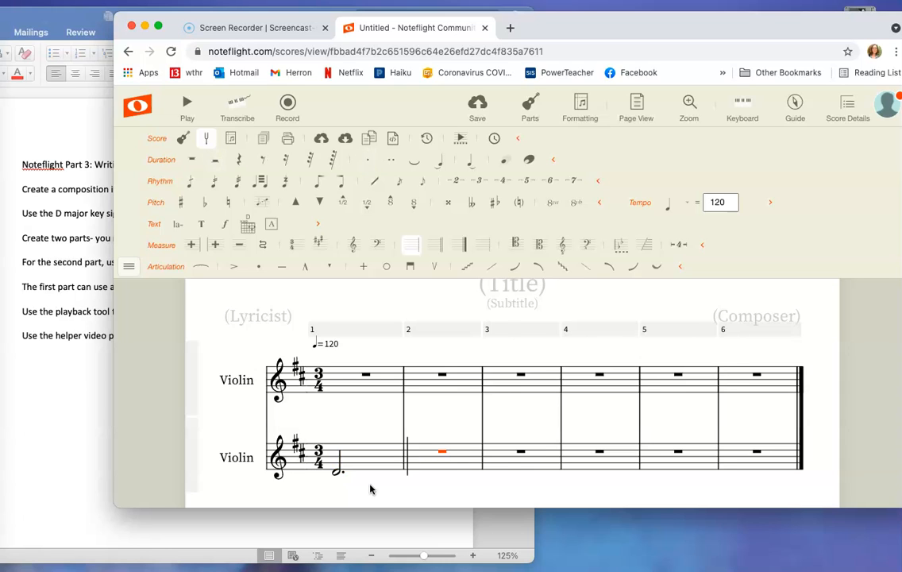
key(f)
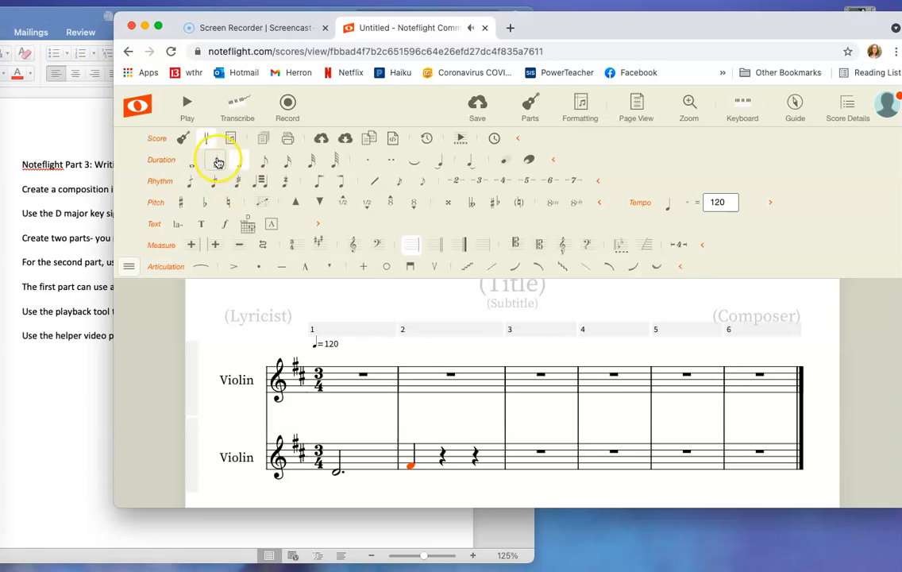
click(216, 160)
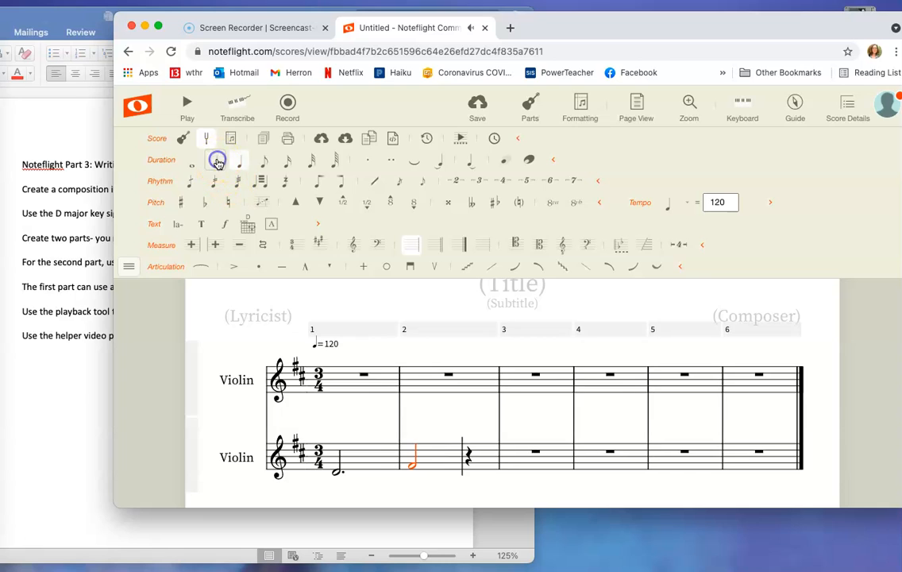
click(370, 160)
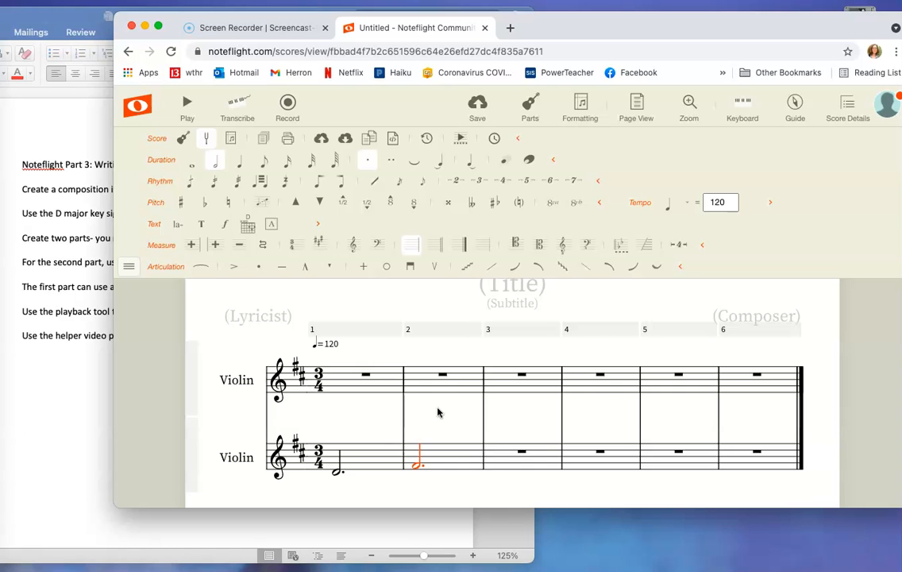
key(a)
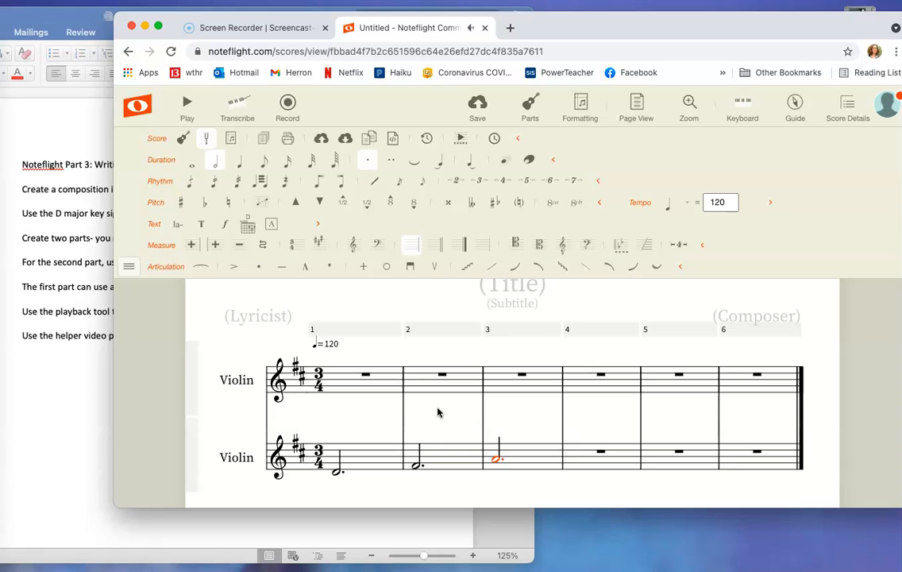
key(c)
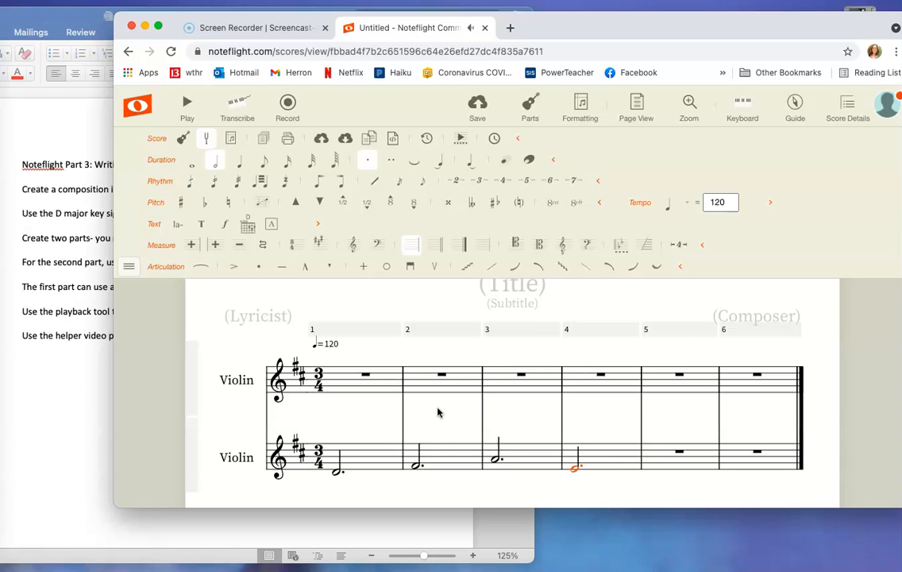
Delete the empty measures 5 and 6 from both violin parts
click(663, 388)
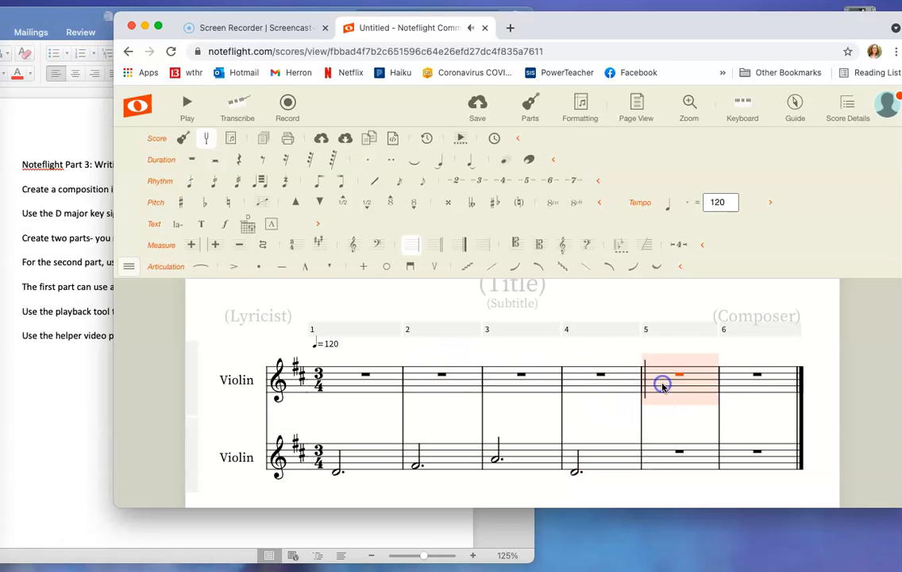
shift+click(745, 381)
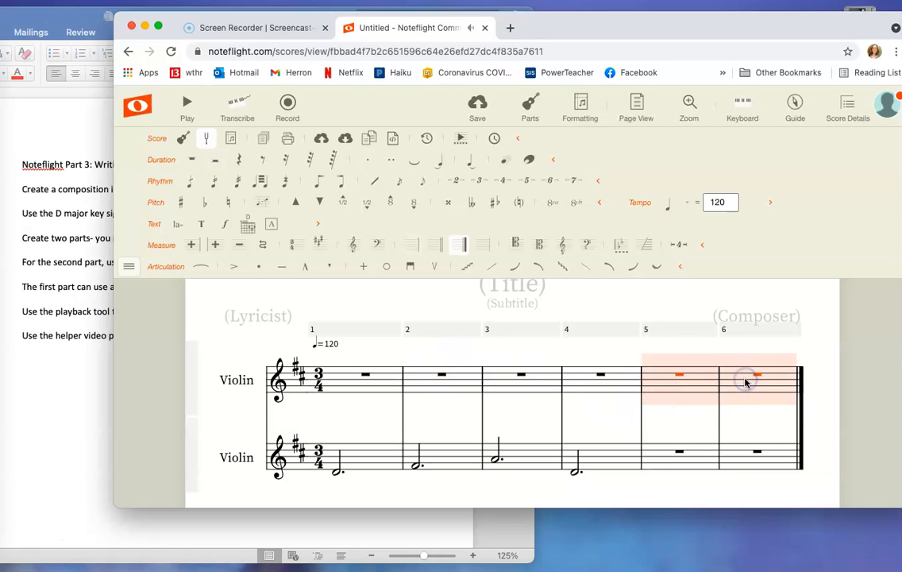
shift+click(698, 464)
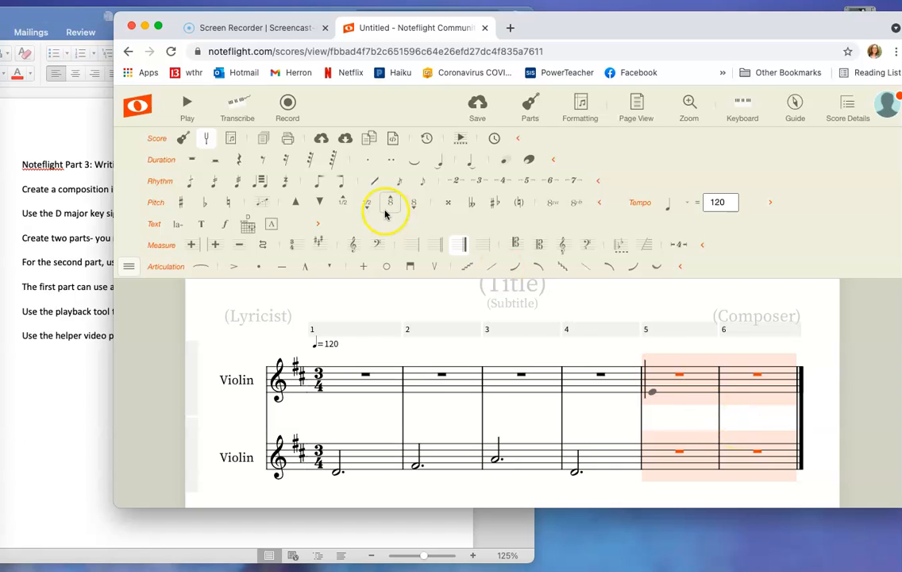
click(240, 247)
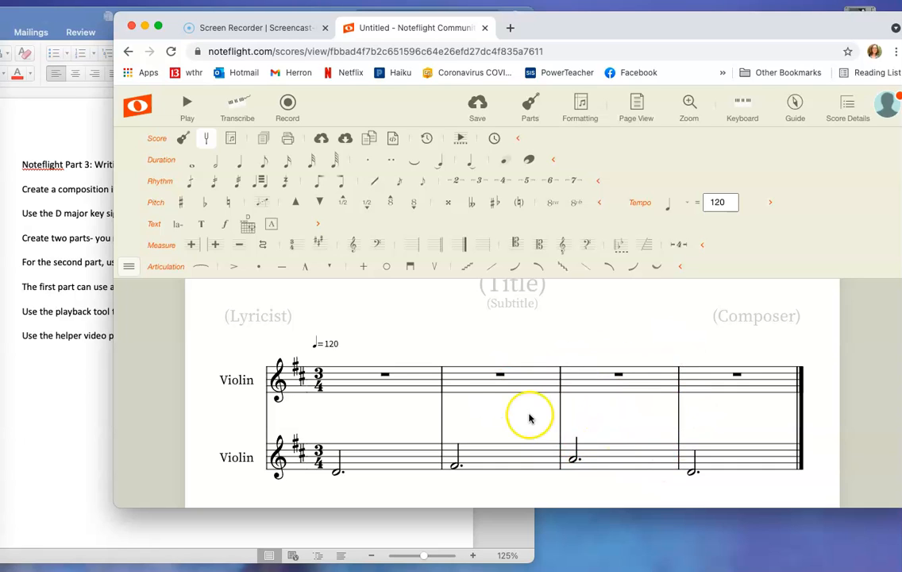
Fill the upper violin staff with quarter notes D, A, A in measure 1 and F, D, C in measure 2
click(354, 389)
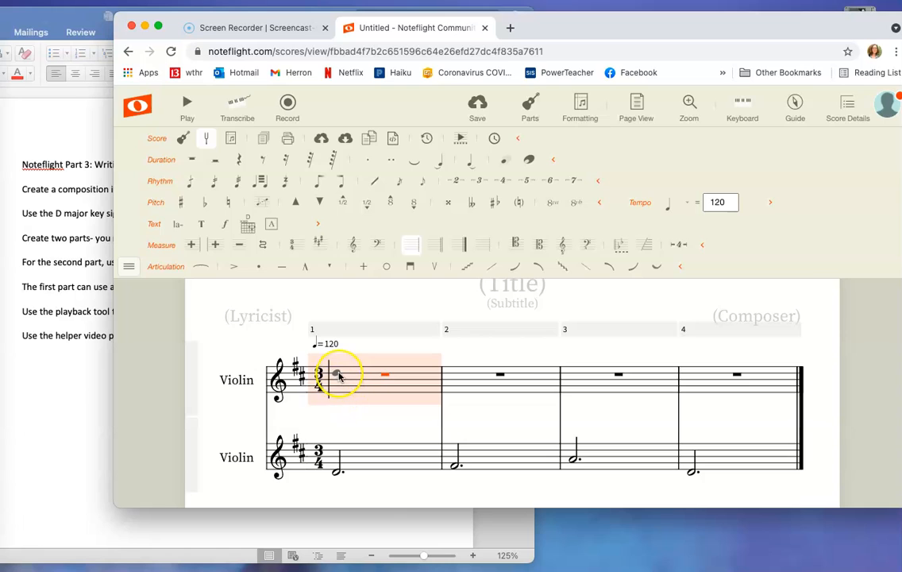
click(338, 374)
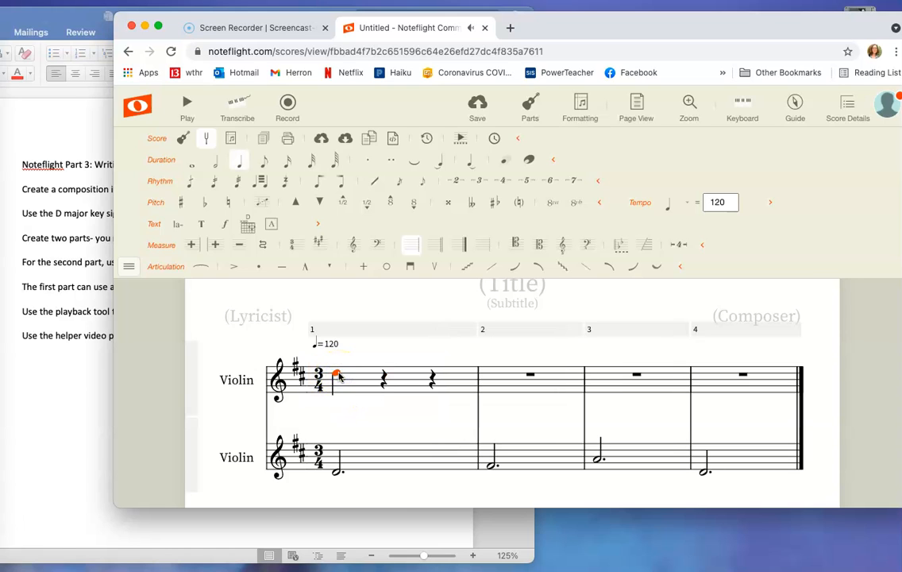
click(381, 385)
click(437, 387)
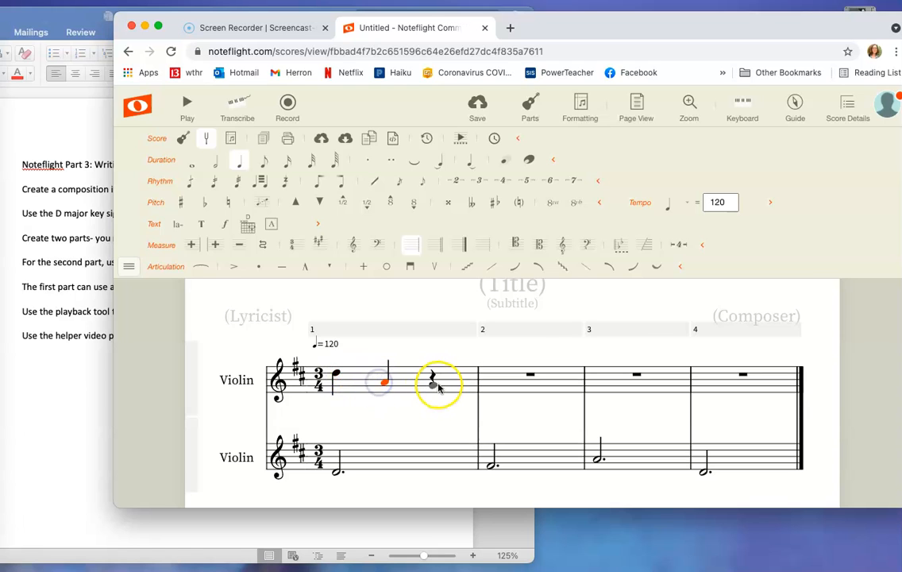
click(506, 388)
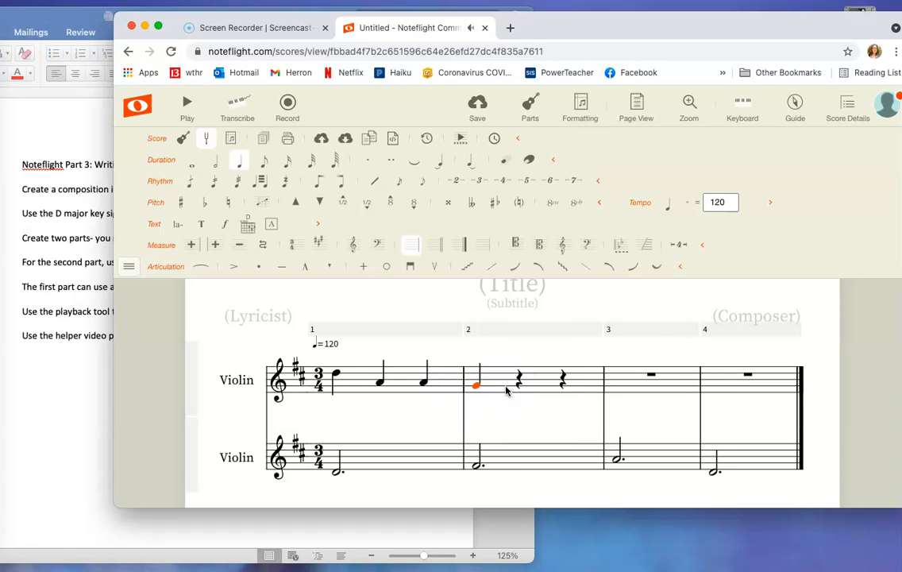
click(521, 385)
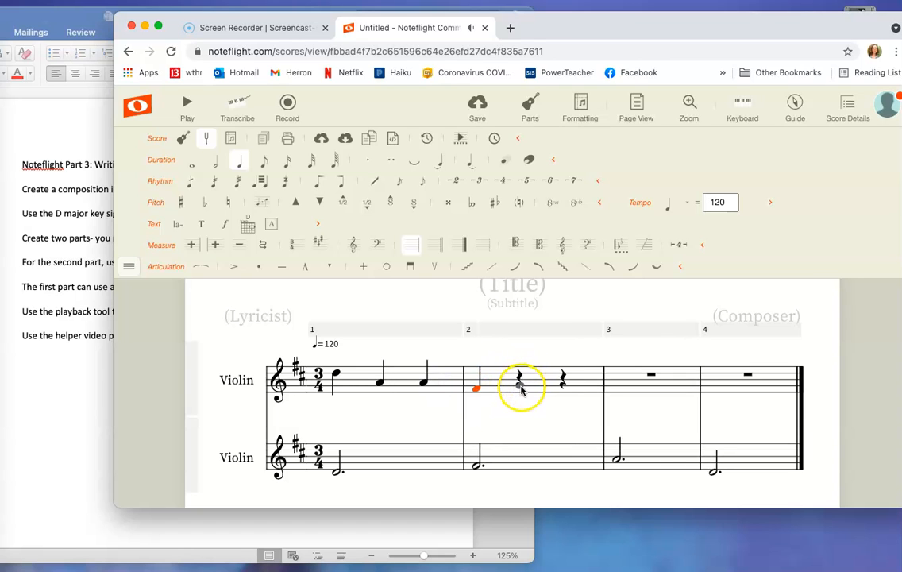
click(520, 396)
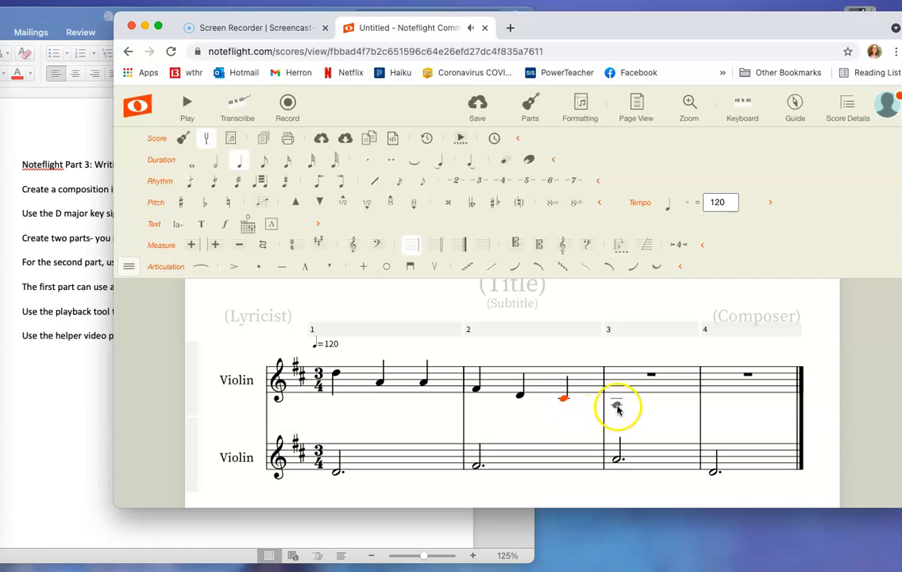
Enter quarter notes A, B, C in measure 3 and a dotted half note D in measure 4 of the upper violin staff
click(617, 408)
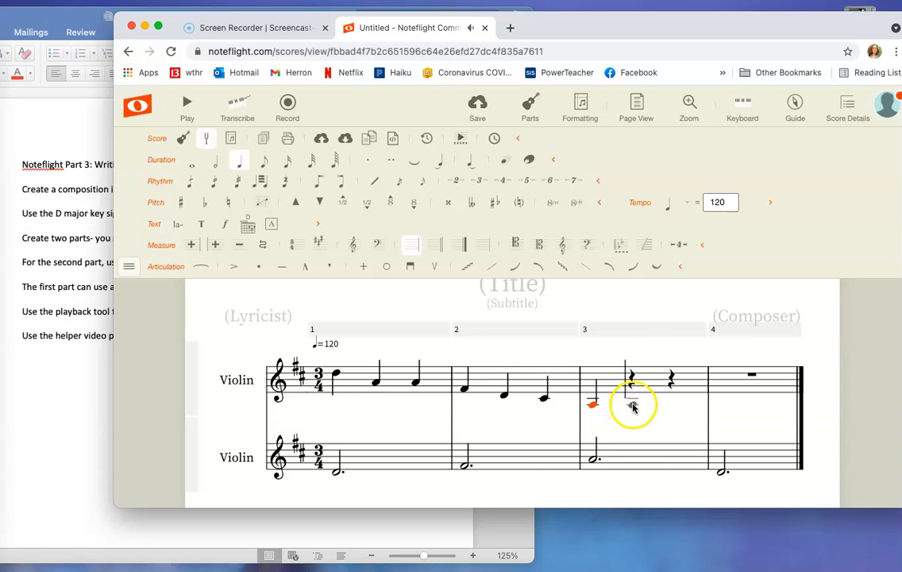
click(632, 403)
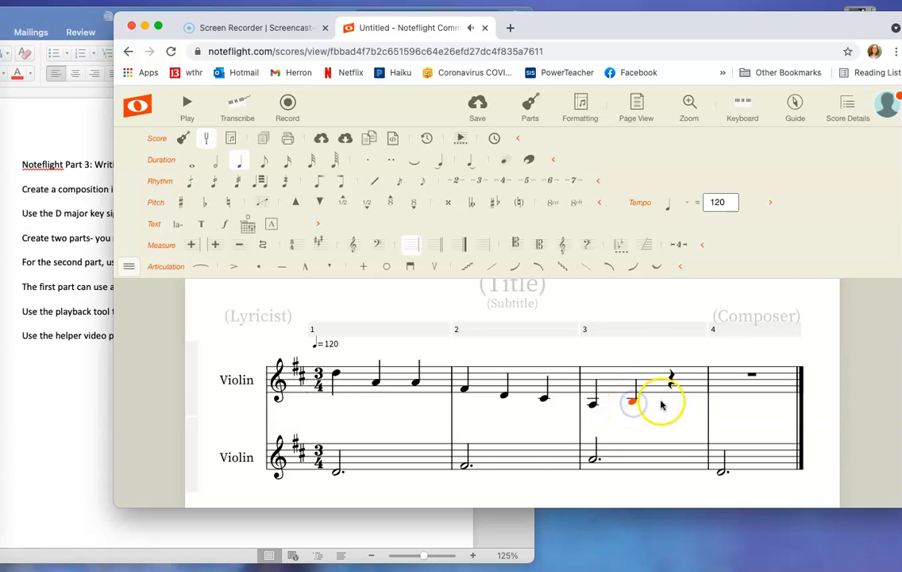
click(672, 399)
click(719, 397)
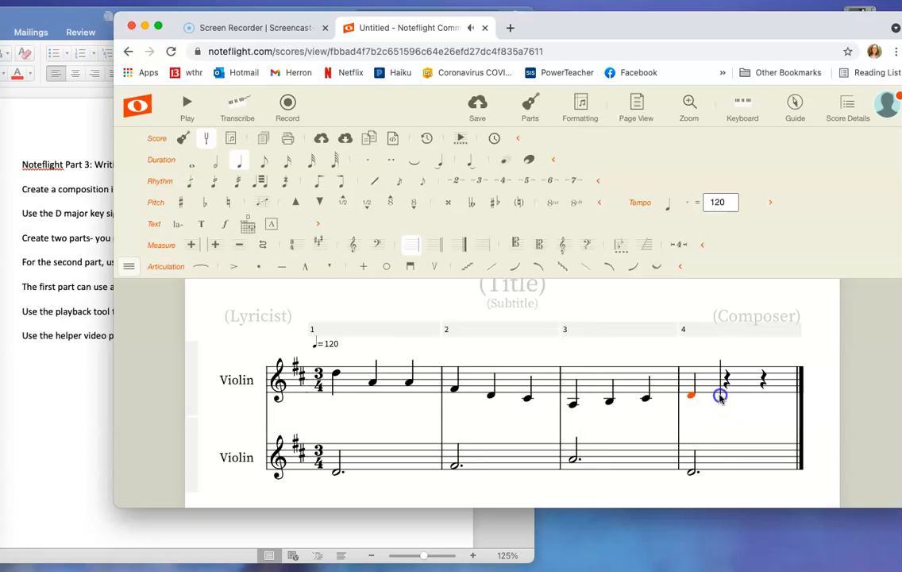
click(214, 162)
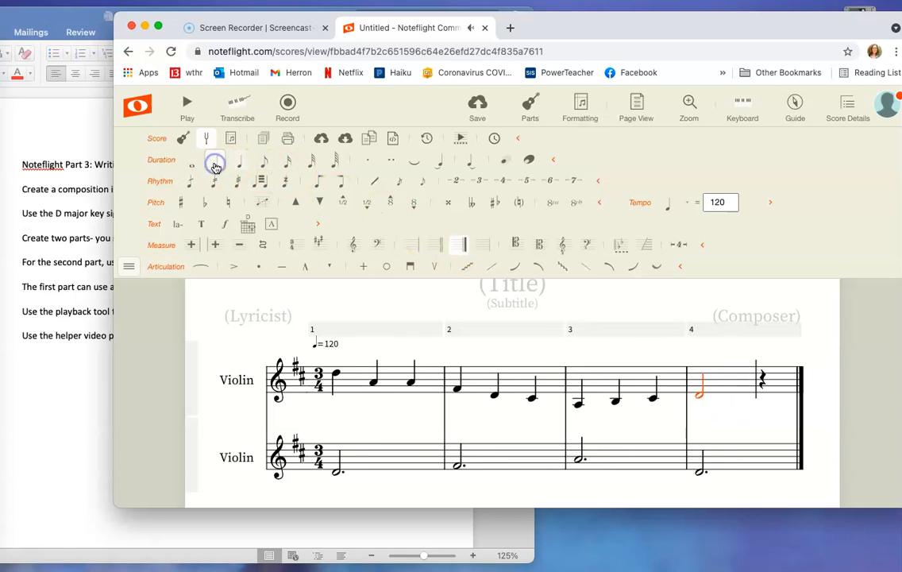
click(368, 161)
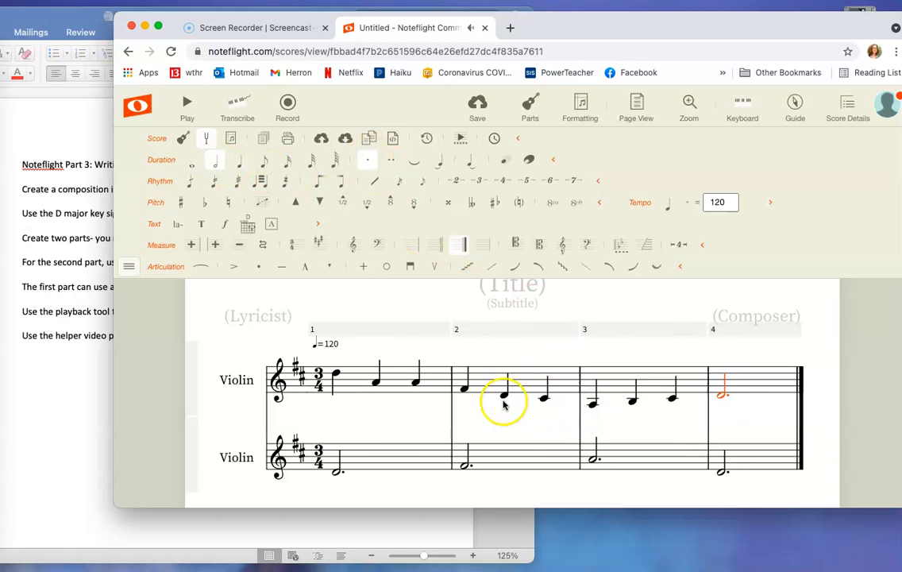
Play the piece back from the first note of the upper violin staff, then return to editing
click(335, 373)
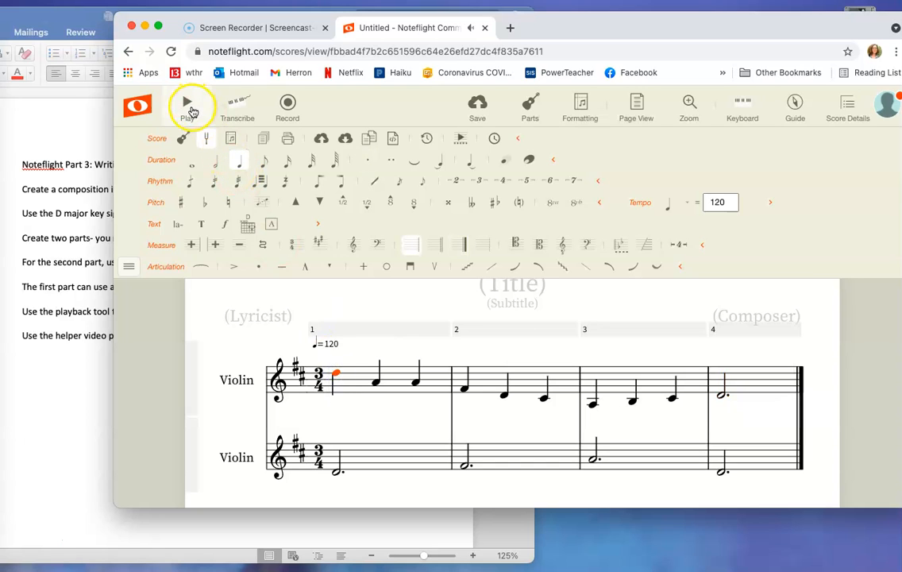
click(190, 108)
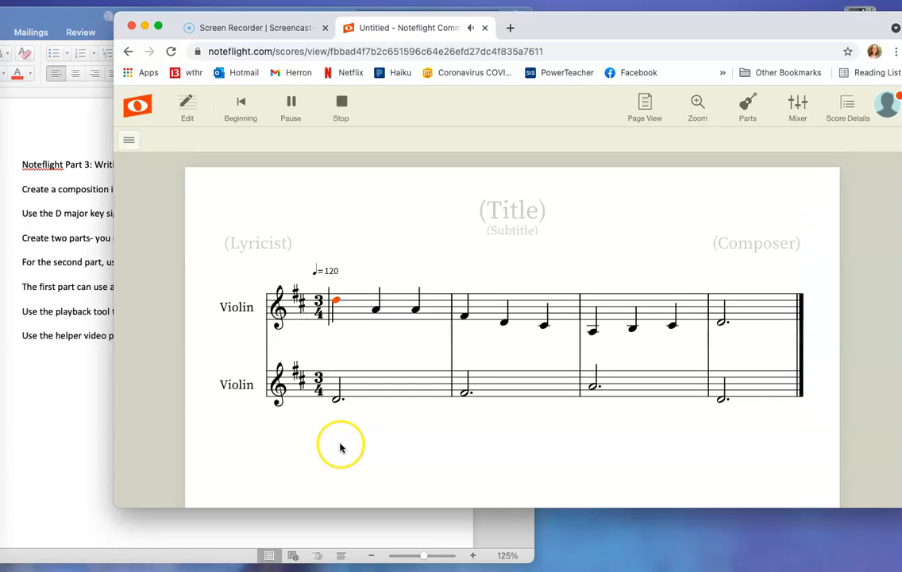
click(346, 308)
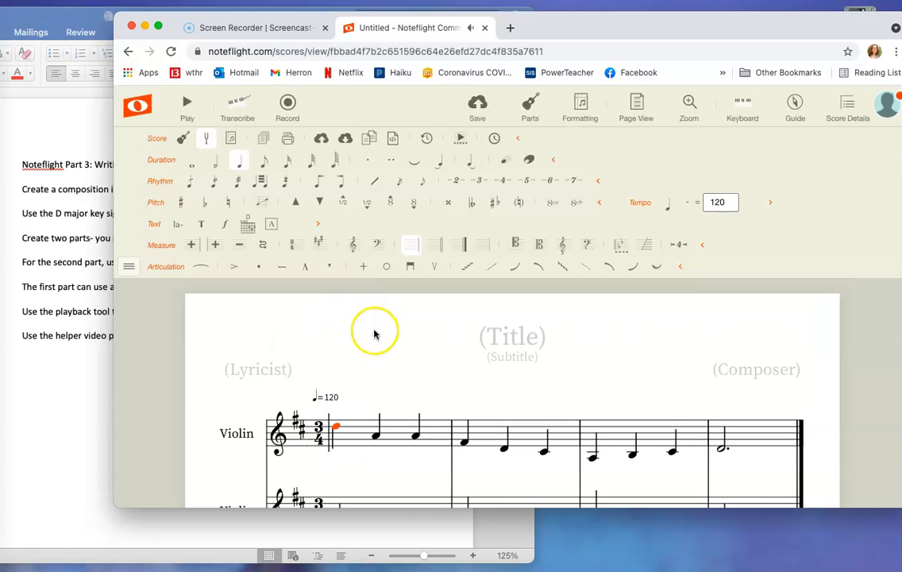
Raise the first note of measure 2 in the upper violin staff to G and play the piece from the beginning
scroll(375, 328, down, 3)
click(465, 346)
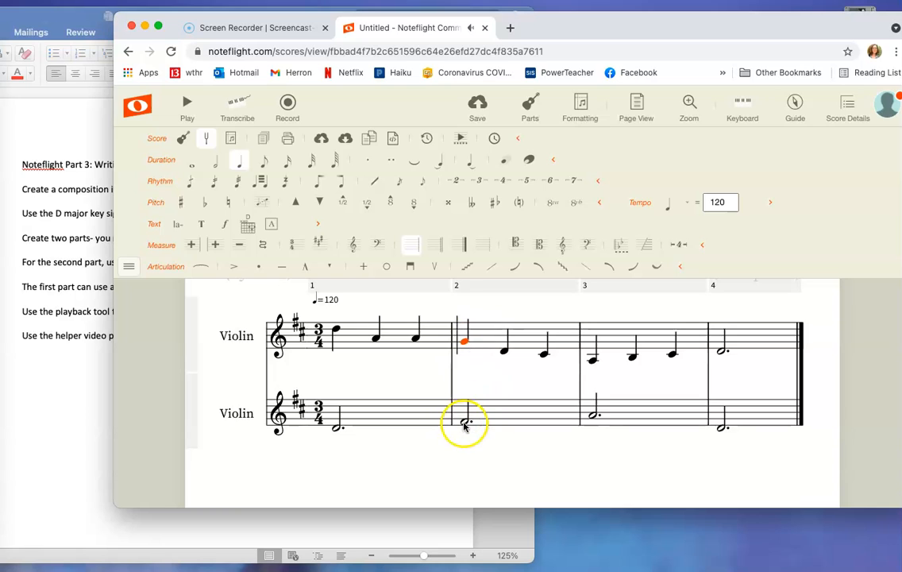
click(338, 329)
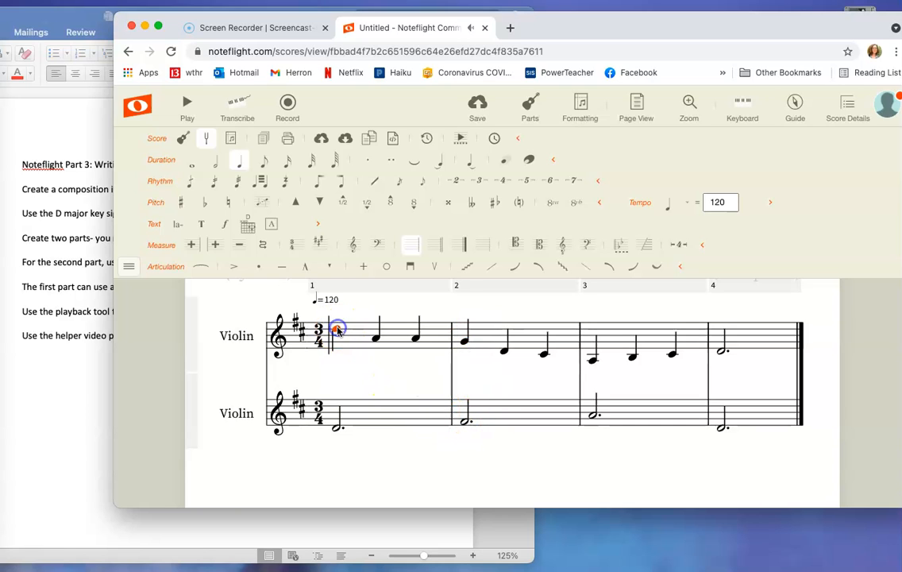
click(187, 104)
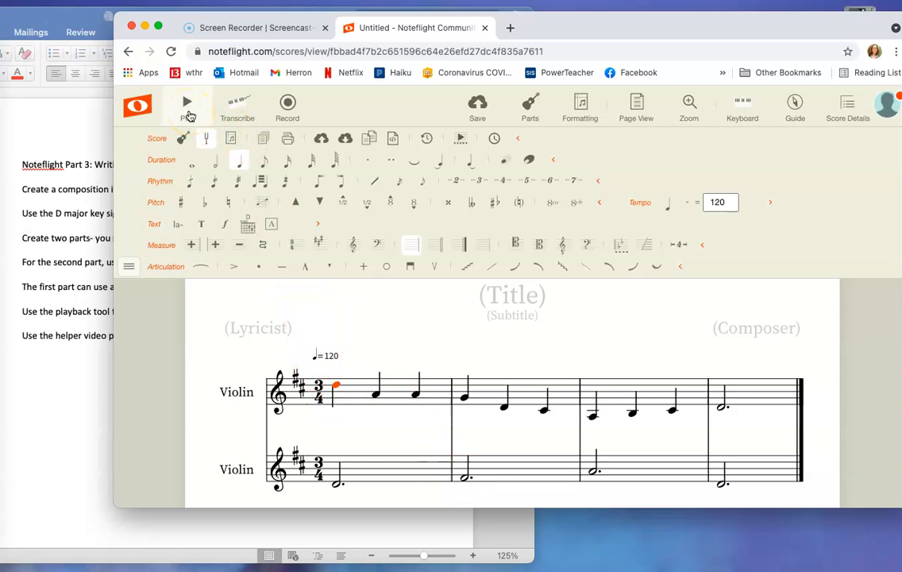
click(188, 108)
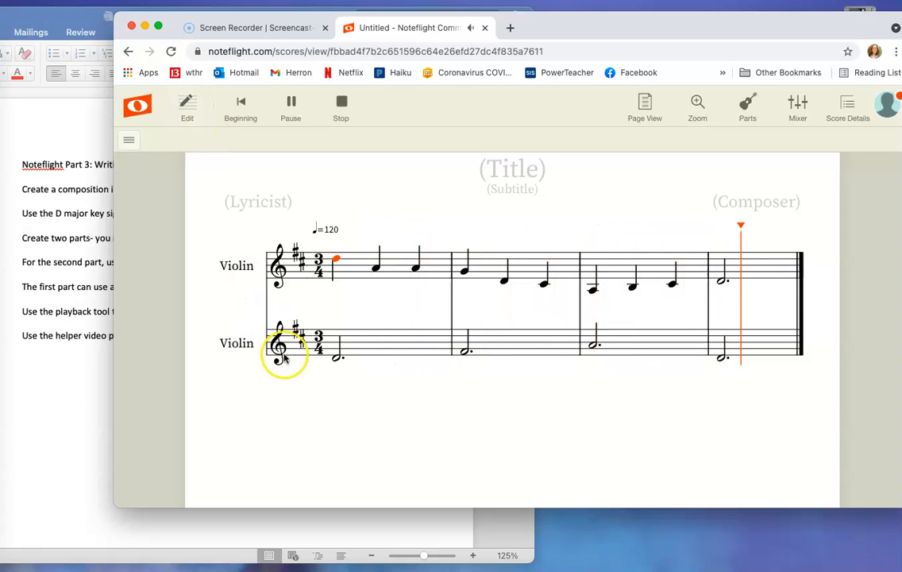
Return to editing and undo the slide articulation on the first note of the upper violin staff
click(466, 273)
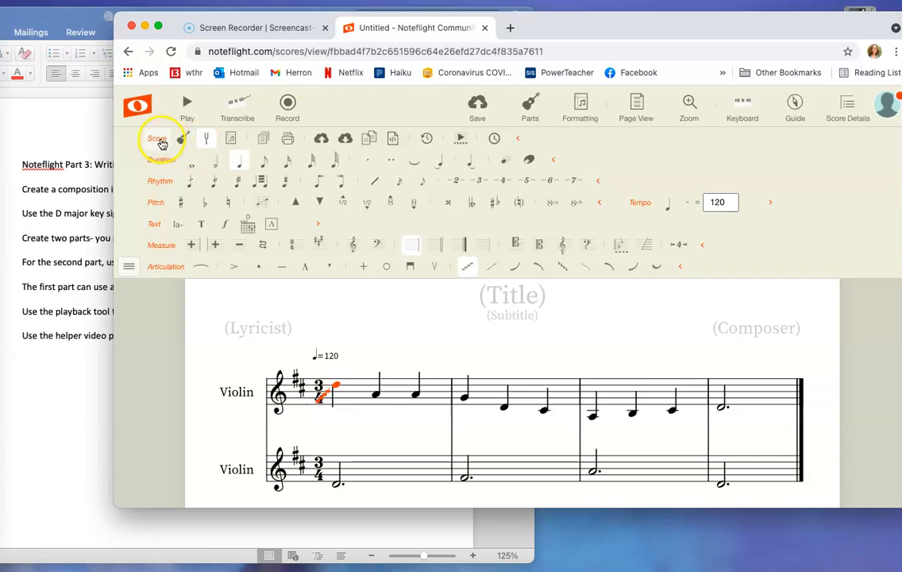
click(128, 268)
mouse_move(143, 320)
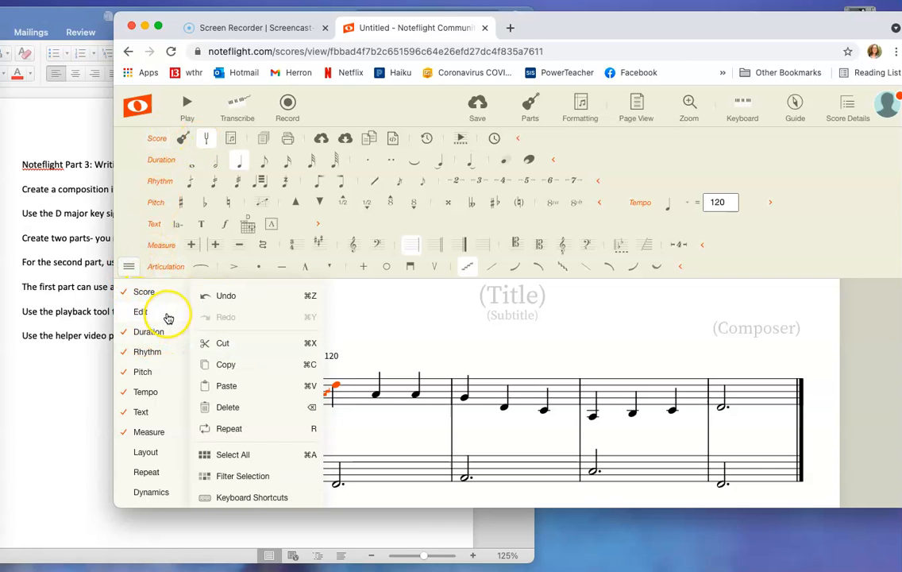
click(223, 297)
click(413, 324)
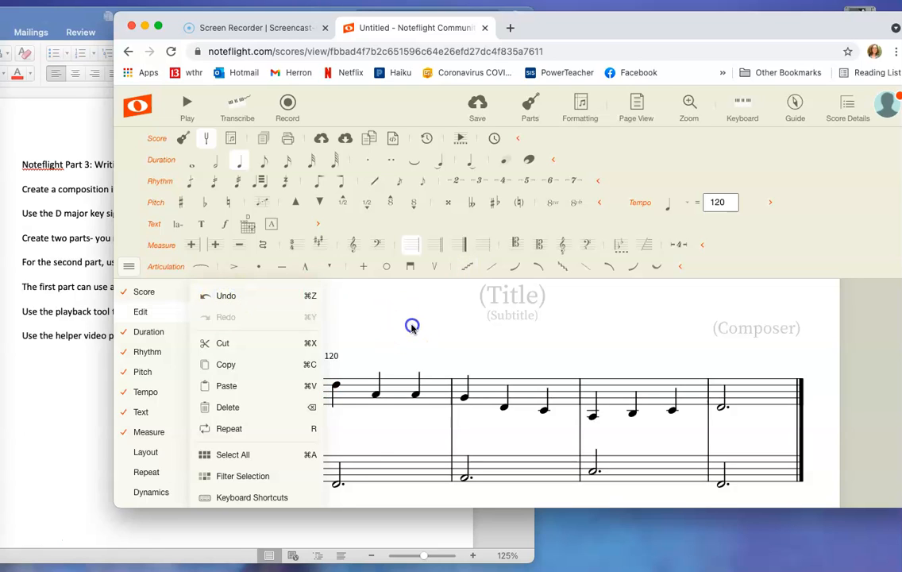
Lower the first note of measure 2 in the upper violin staff to F
click(465, 398)
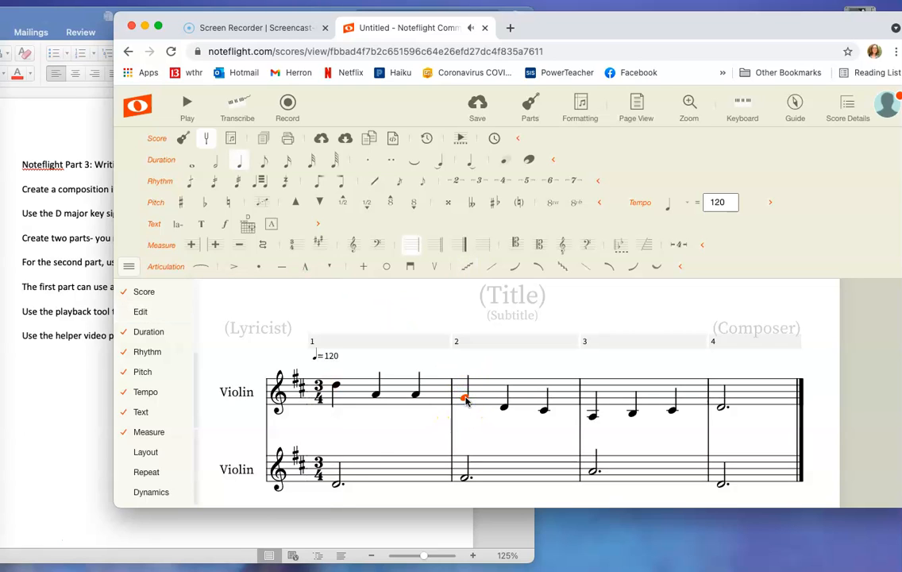
key(Down)
click(524, 444)
Play the corrected piece from its first note
click(333, 387)
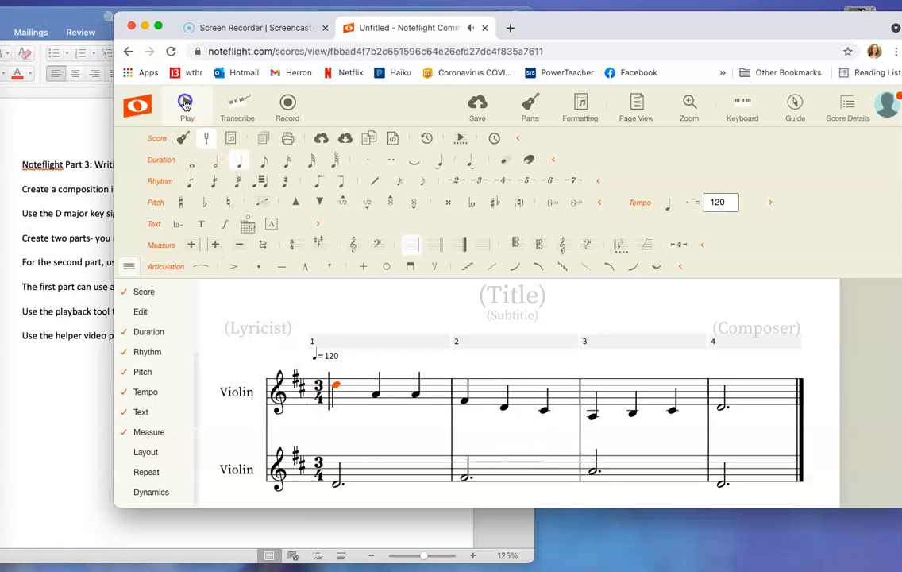
click(185, 103)
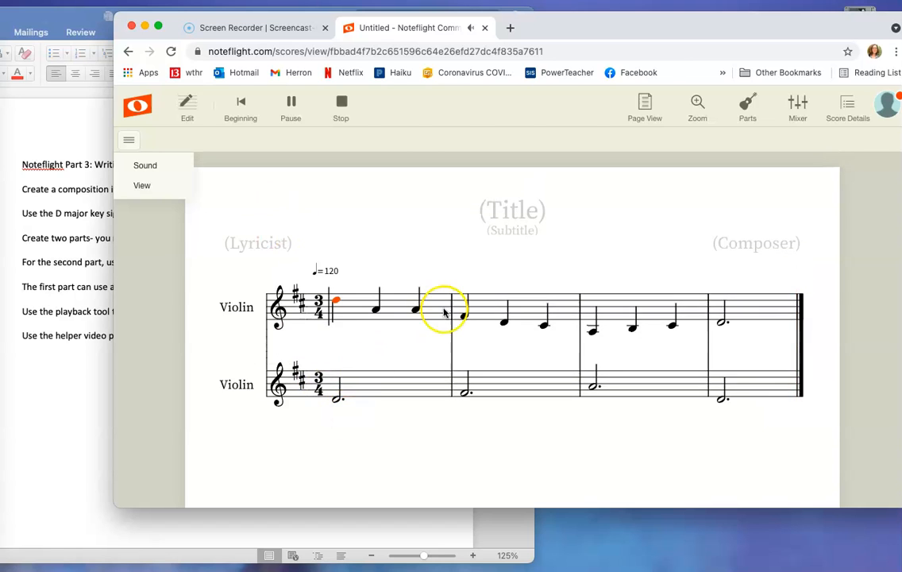
scroll(469, 346, down, 3)
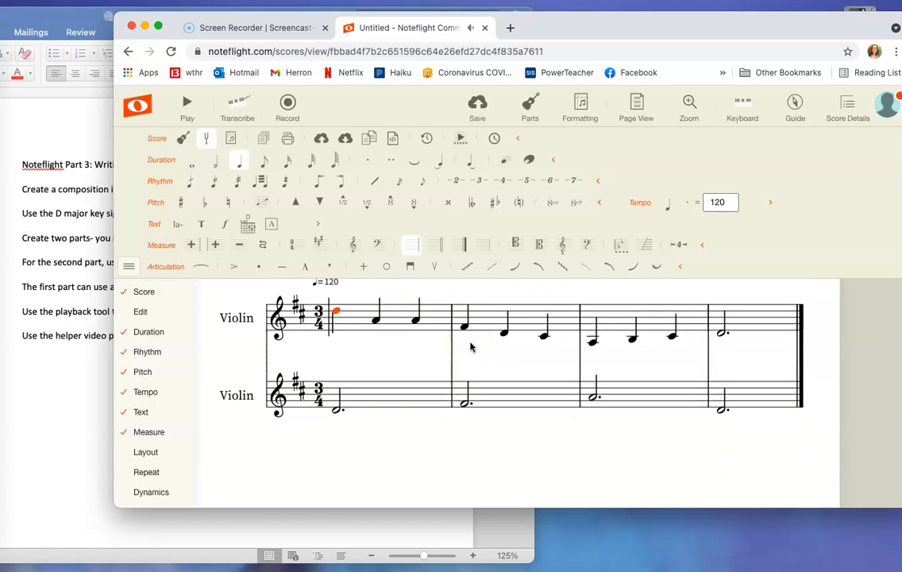
Review the assignment instructions in the Word document and return to the Noteflight score
scroll(470, 347, up, 2)
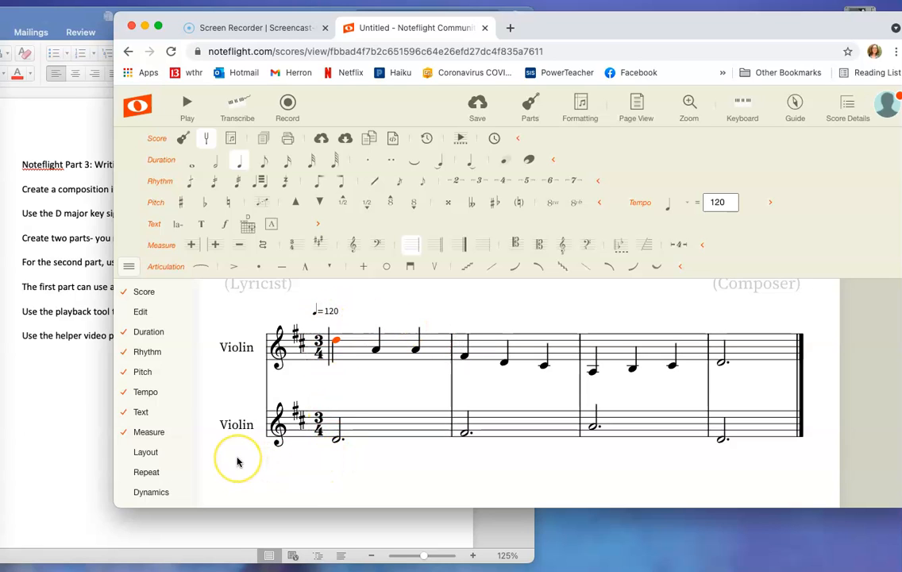
click(67, 370)
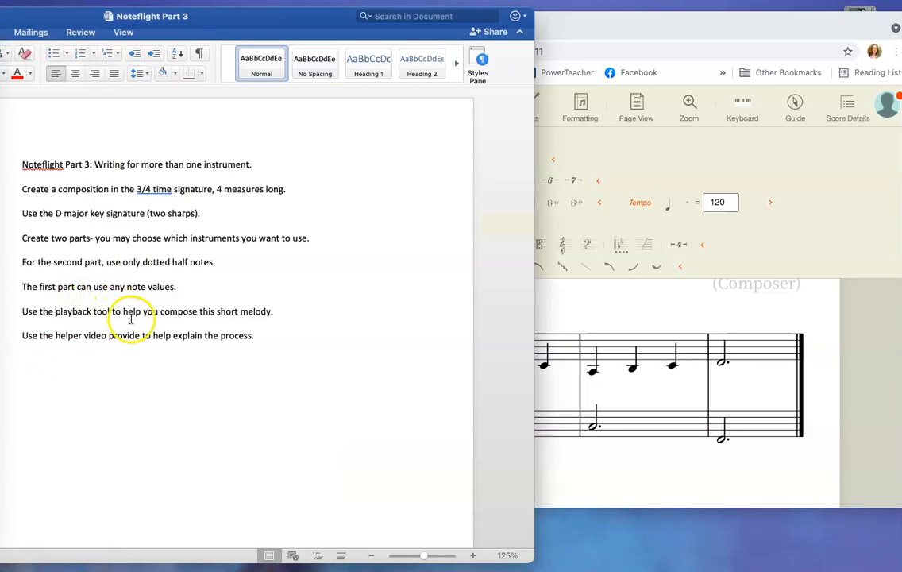
click(594, 480)
Clear the selection in the score and capture a full-screen screenshot of the finished composition
click(429, 304)
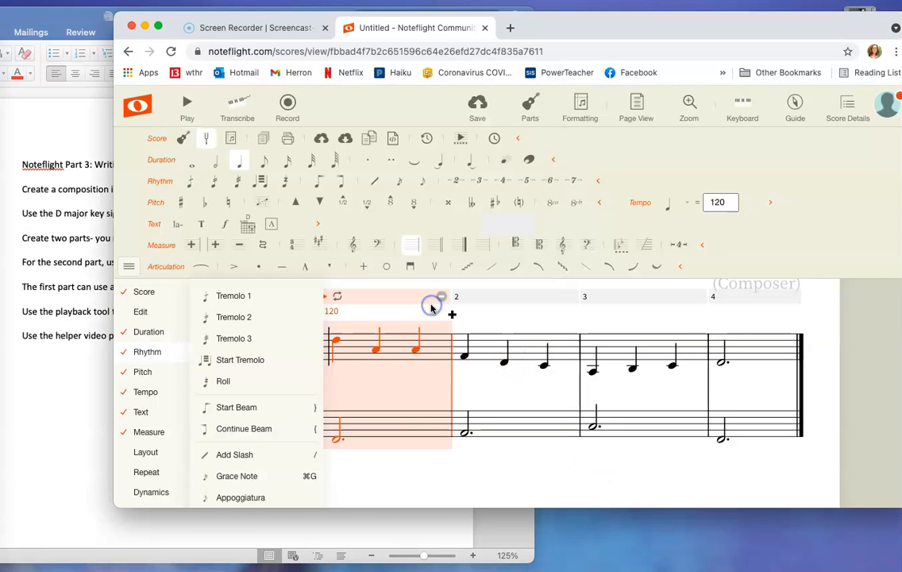
click(617, 476)
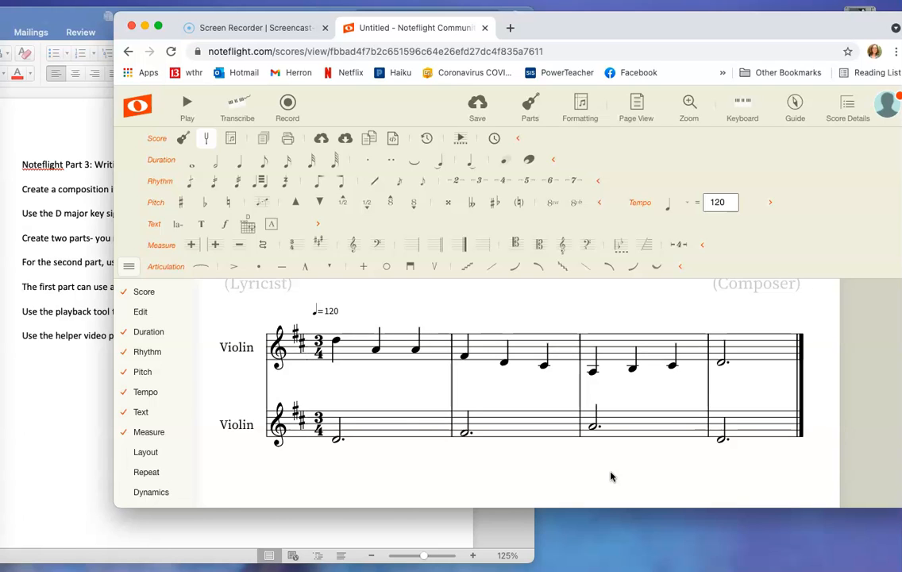
key(super+shift+3)
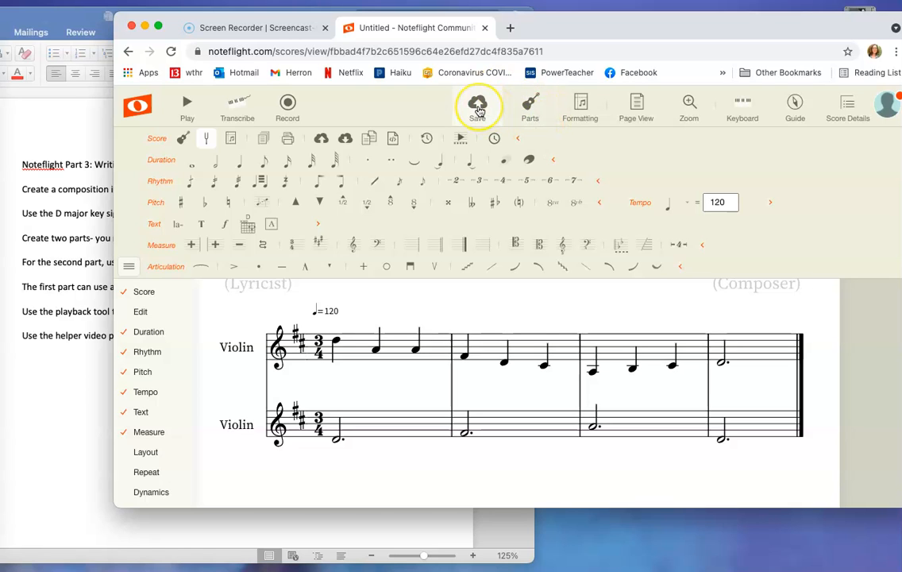
Export the score in Full Score PDF format and save the file
click(345, 140)
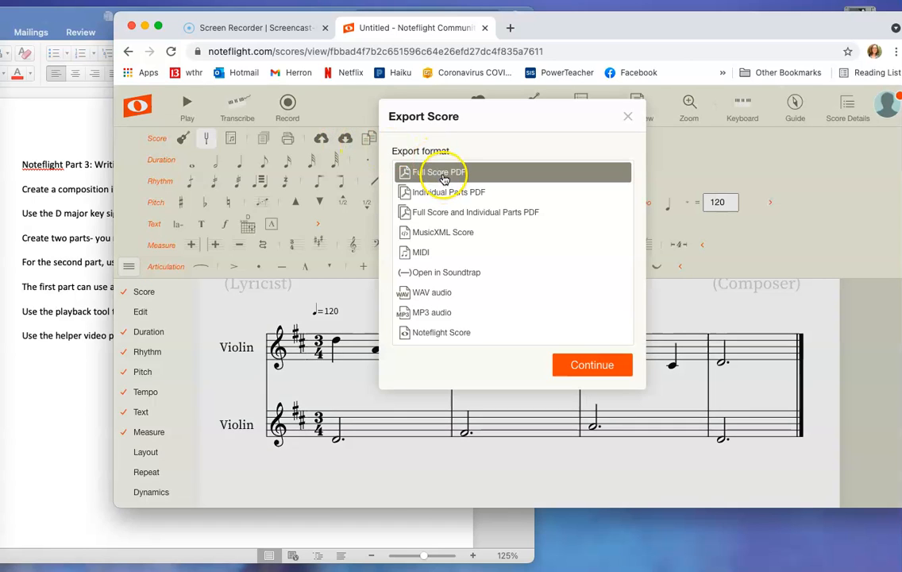
click(592, 365)
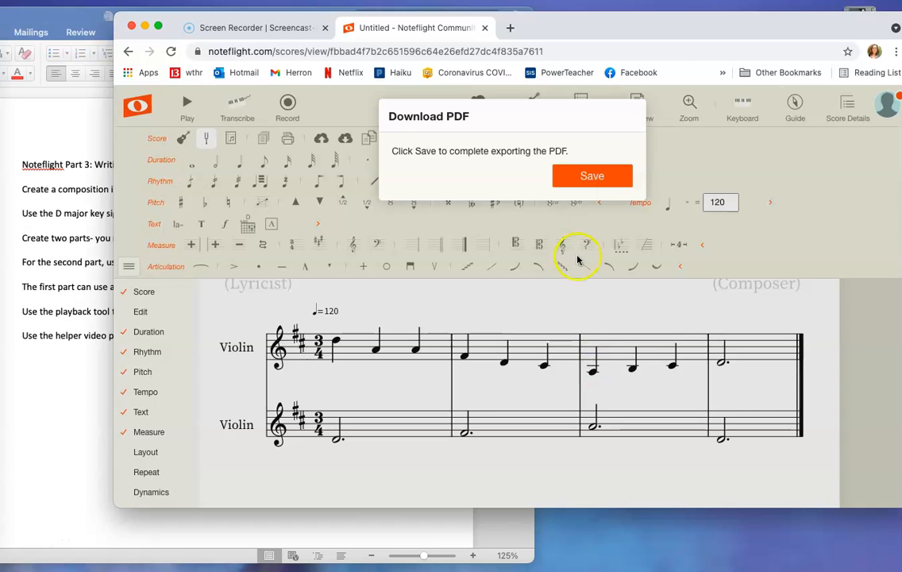
click(584, 176)
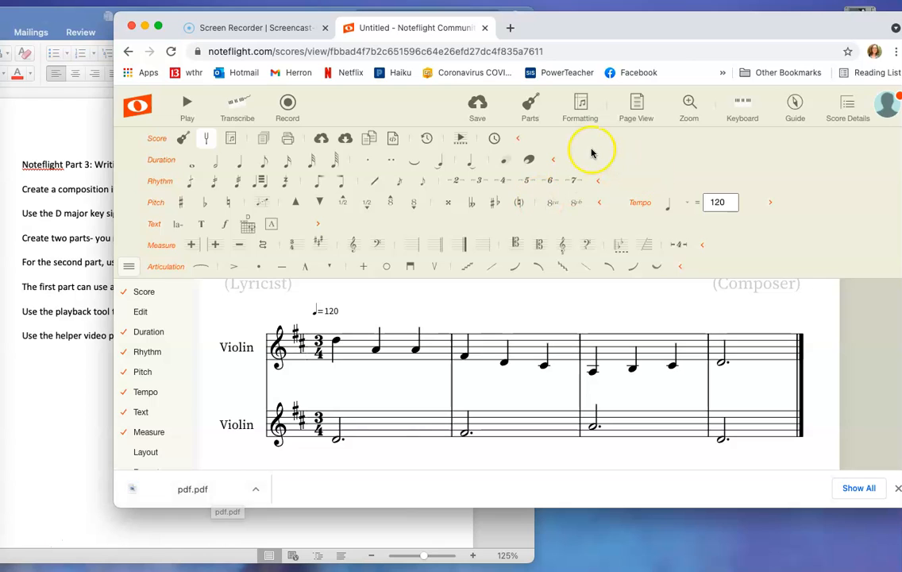
Generate a printable PDF of the full score with the Print command and download a copy of it
click(287, 140)
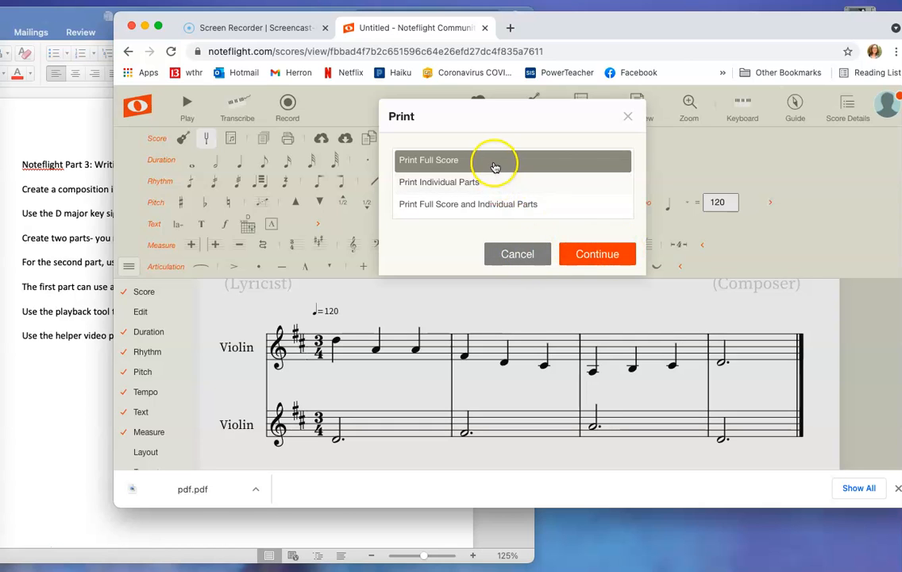
click(596, 255)
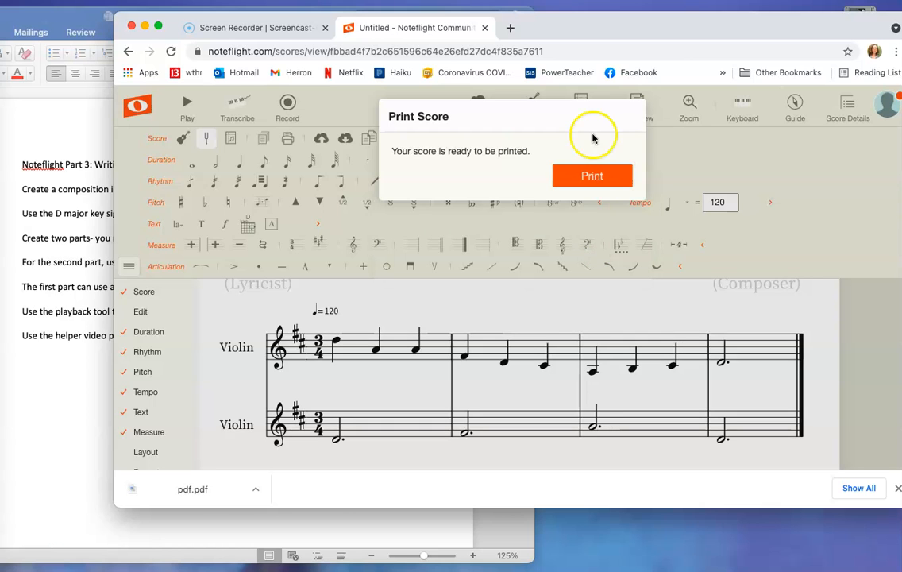
click(592, 176)
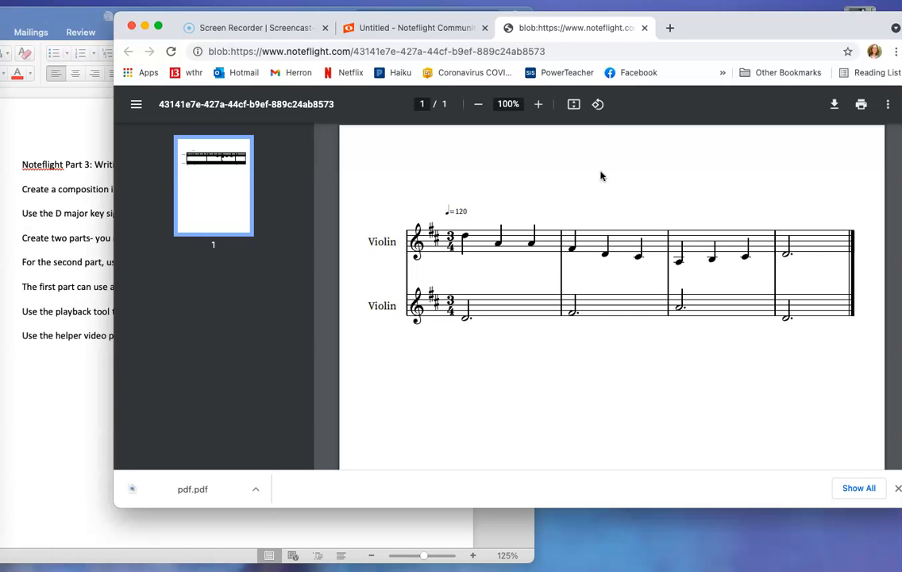
click(834, 106)
click(584, 321)
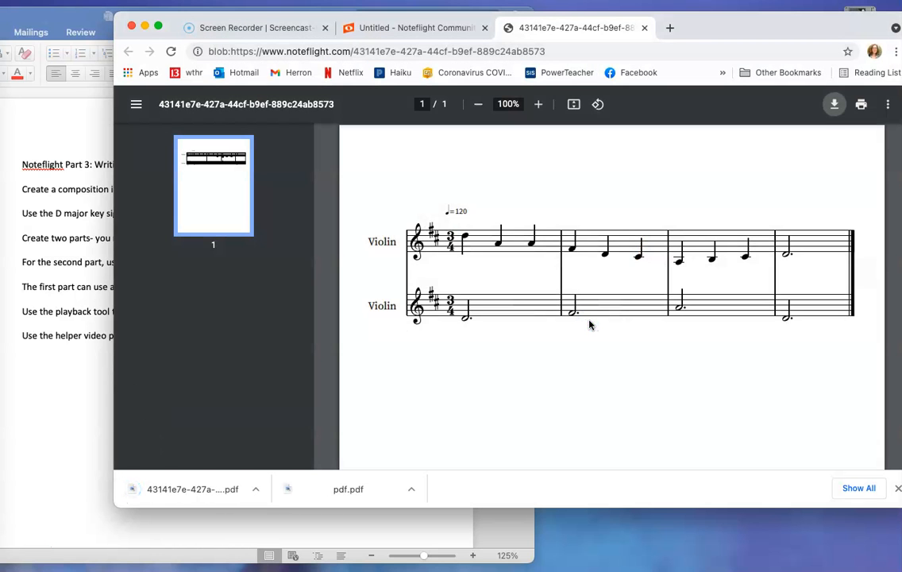
Return to the Noteflight score and open its title and composer fields for editing
click(409, 28)
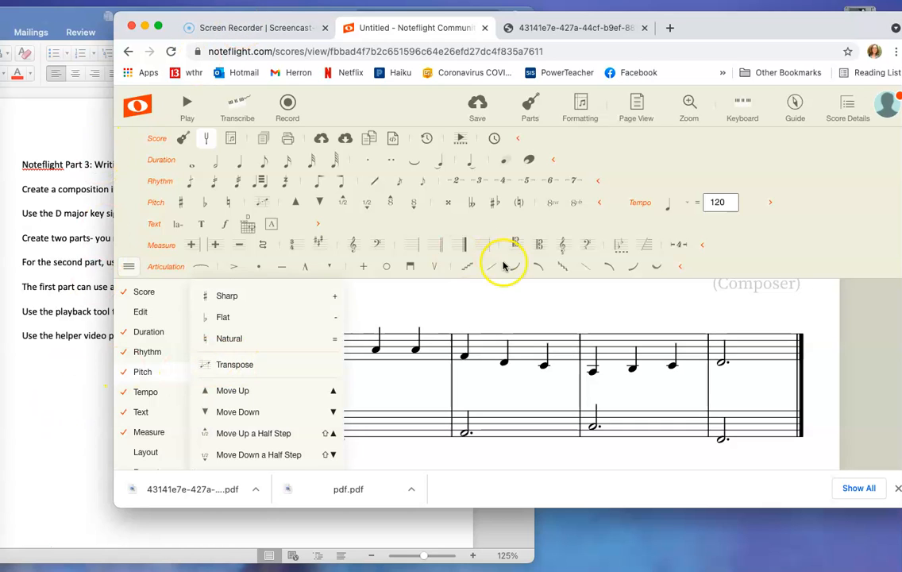
scroll(514, 382, up, 3)
click(516, 326)
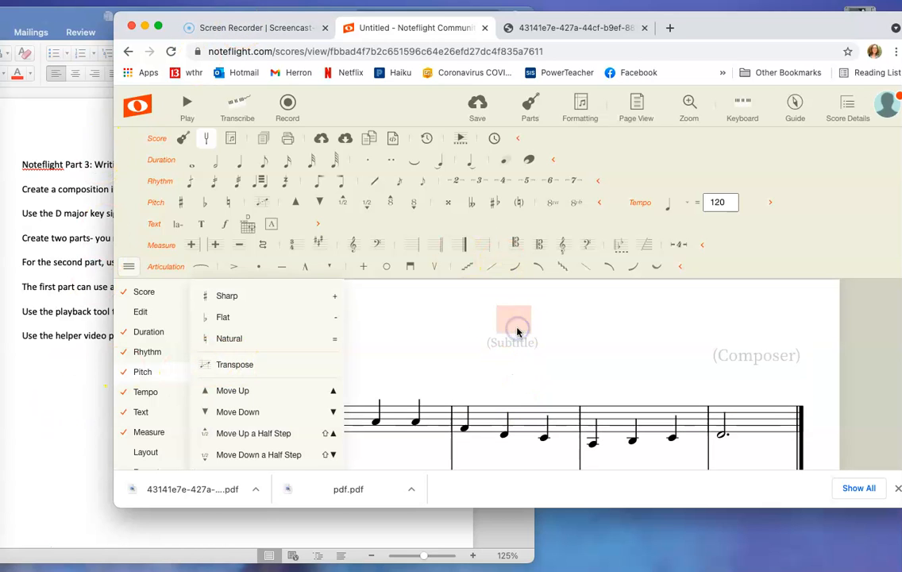
click(743, 352)
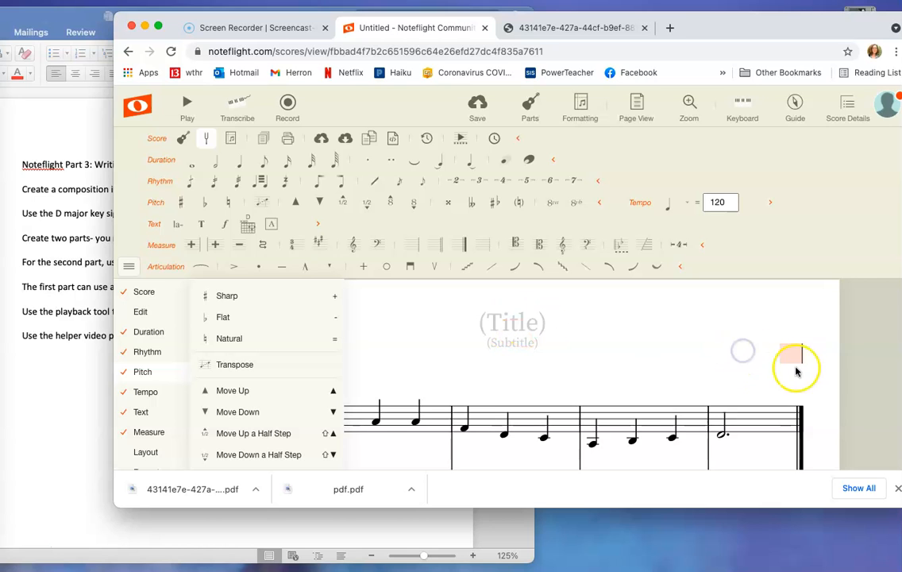